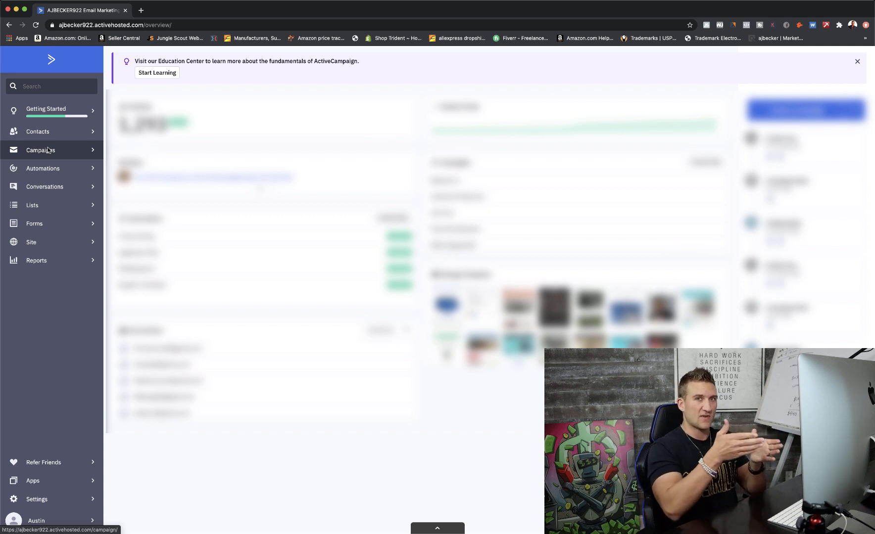
Go to the account's automations and start creating a new automation.
left_click(60, 170)
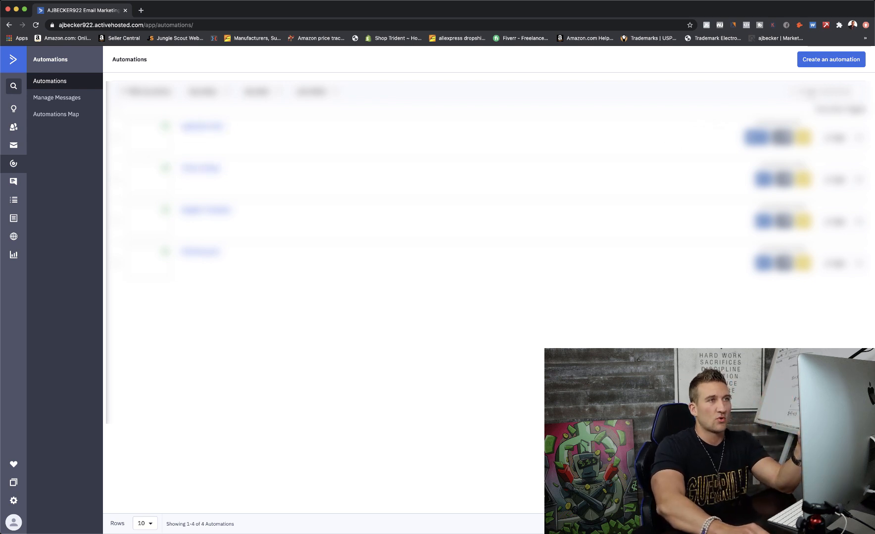
left_click(838, 64)
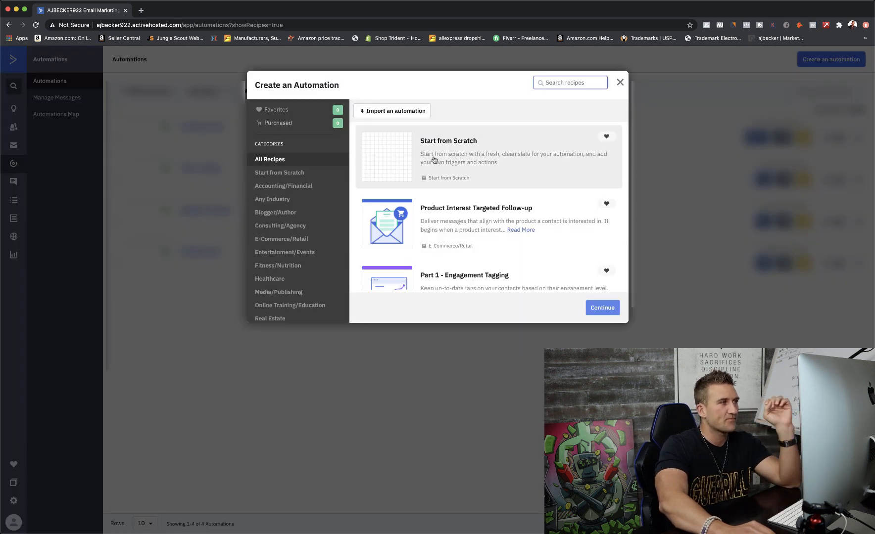
Browse the available automation recipes, including those in the E-Commerce/Retail category.
scroll(447, 196, "down", 2)
scroll(447, 197, "up", 1)
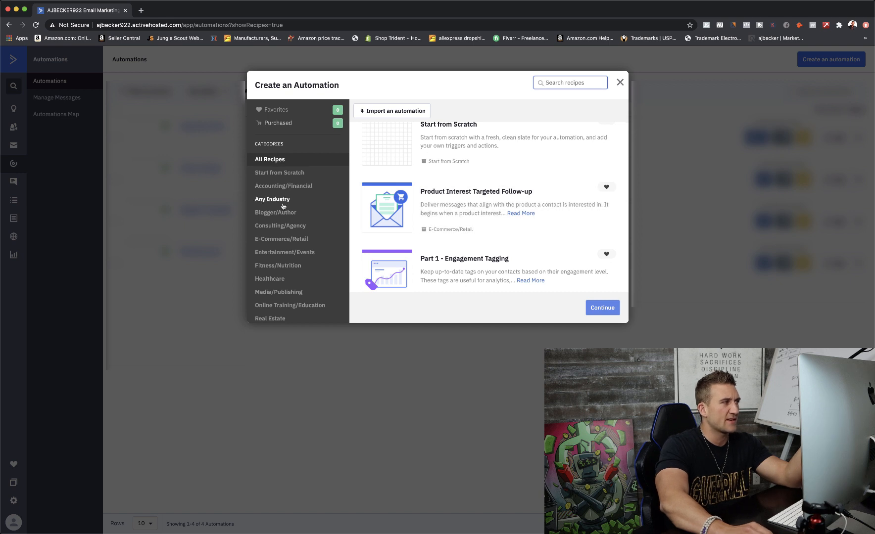
left_click(279, 242)
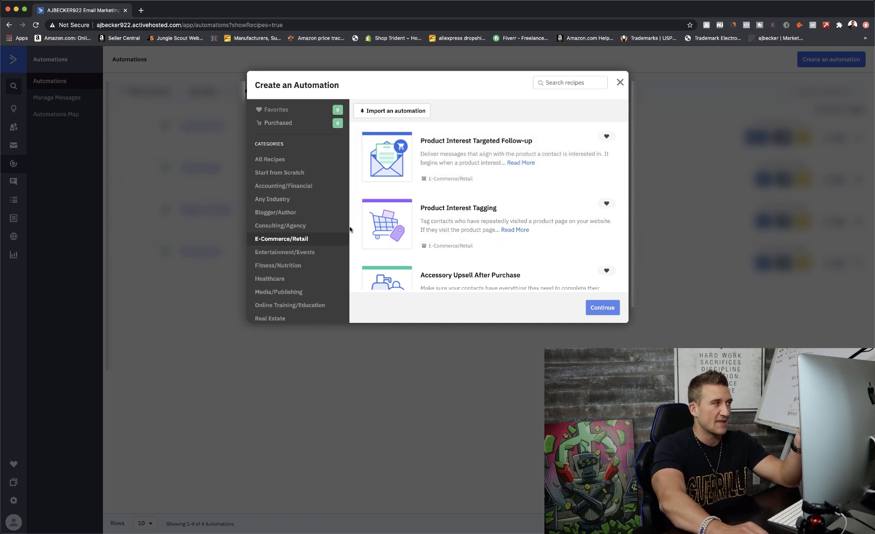
scroll(297, 225, "down", 3)
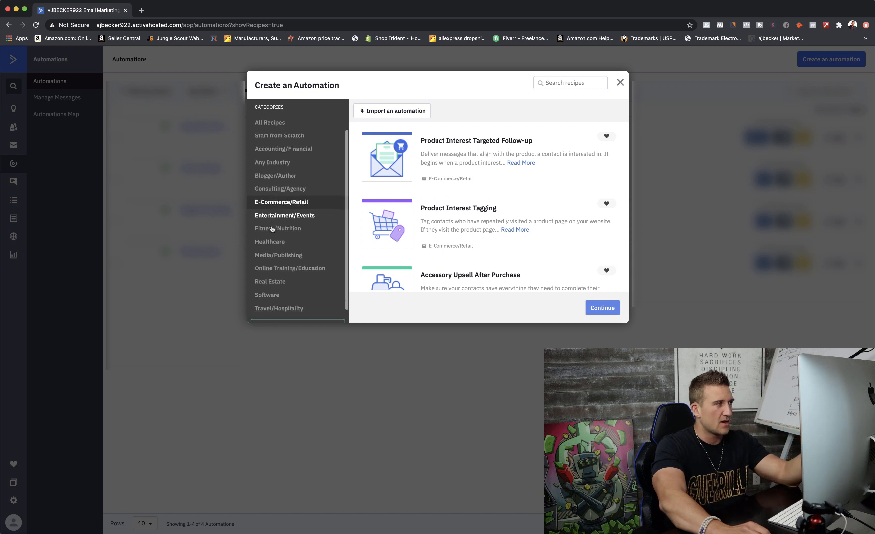
scroll(409, 247, "down", 5)
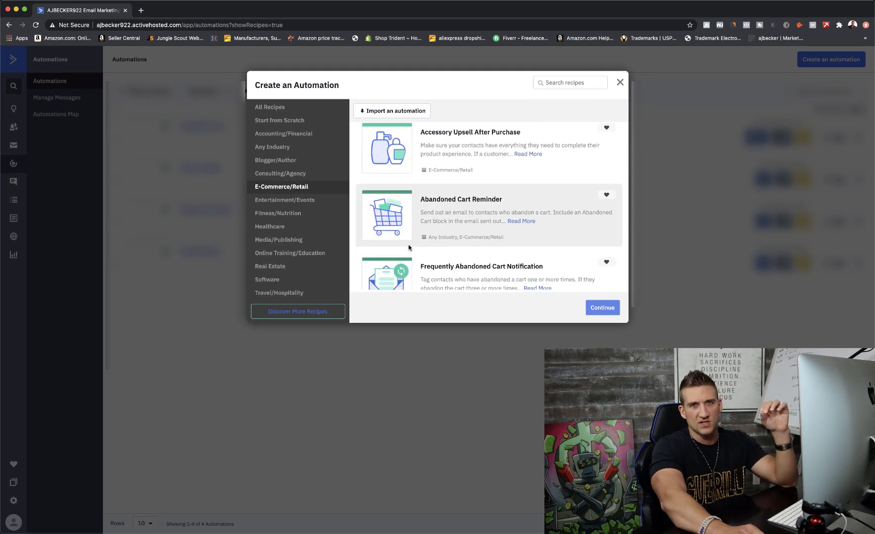
scroll(408, 247, "up", 5)
scroll(293, 189, "up", 3)
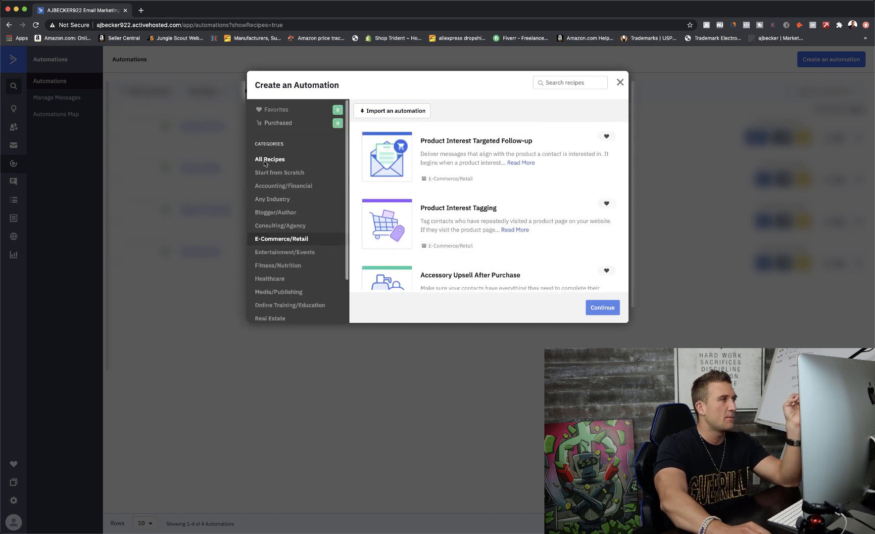
Create the automation from the blank Start from Scratch recipe.
left_click(288, 174)
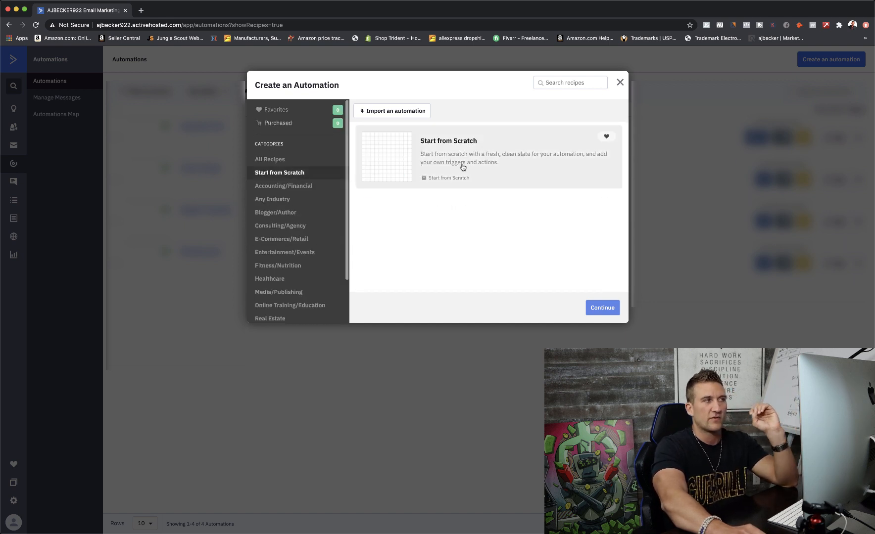
left_click(439, 152)
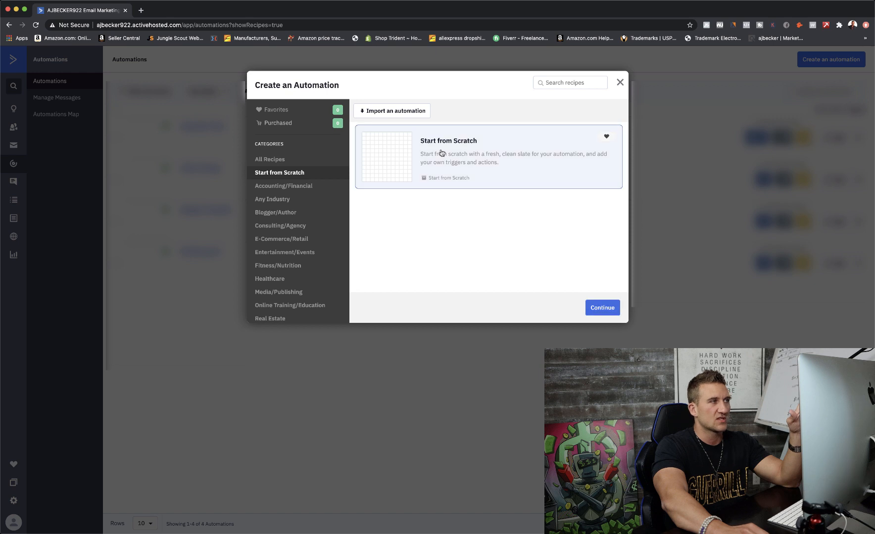
left_click(611, 309)
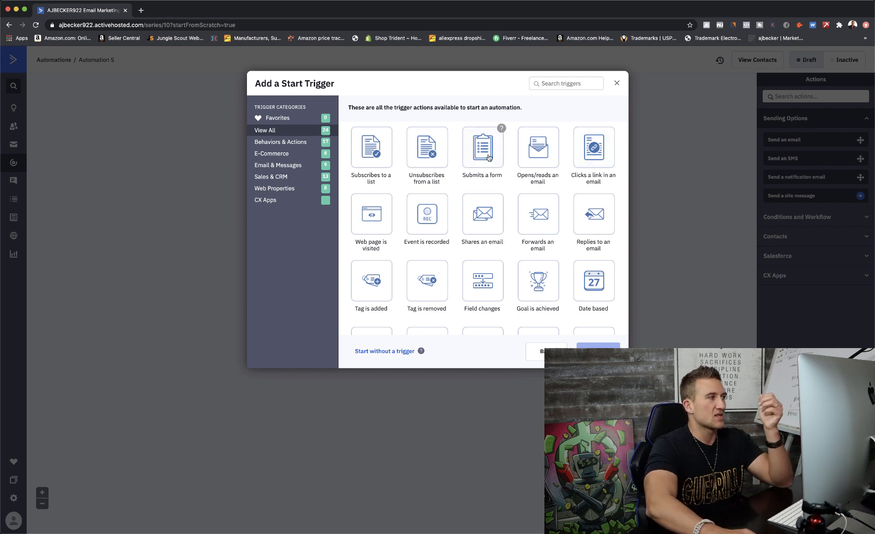
Add a start trigger that runs once when a contact subscribes to the 3 Day Training list, without segmenting the contacts.
left_click(373, 151)
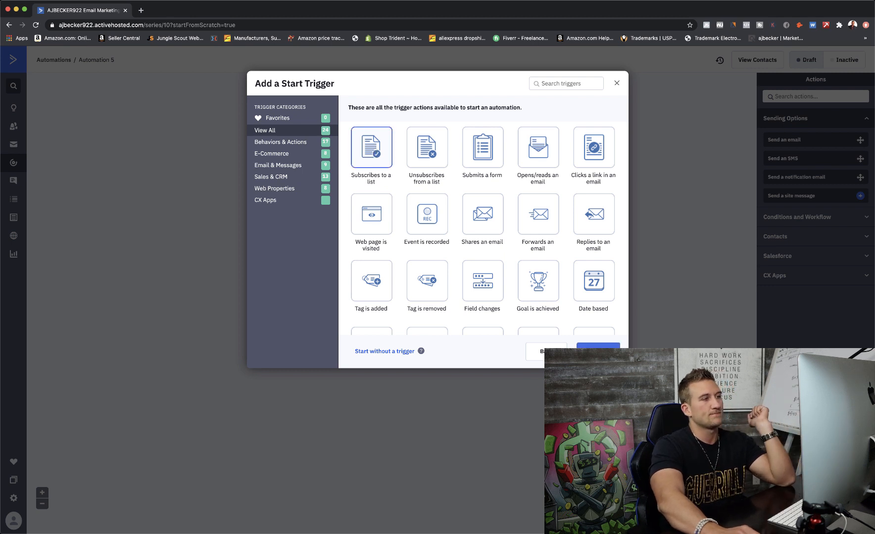
left_click(598, 352)
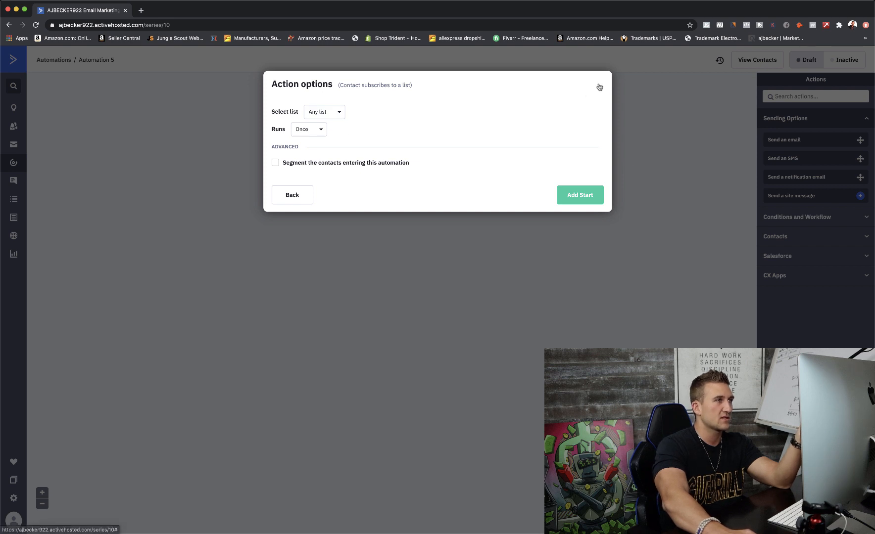
left_click(339, 112)
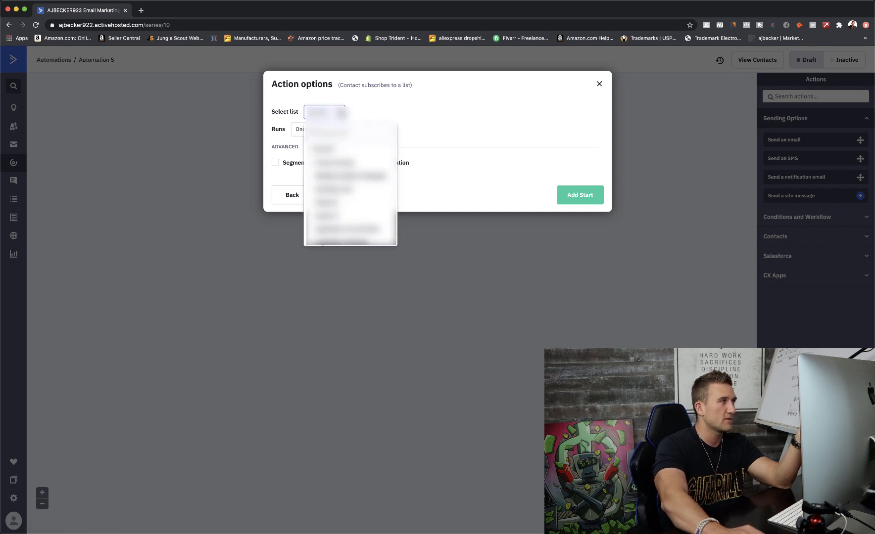
left_click(337, 167)
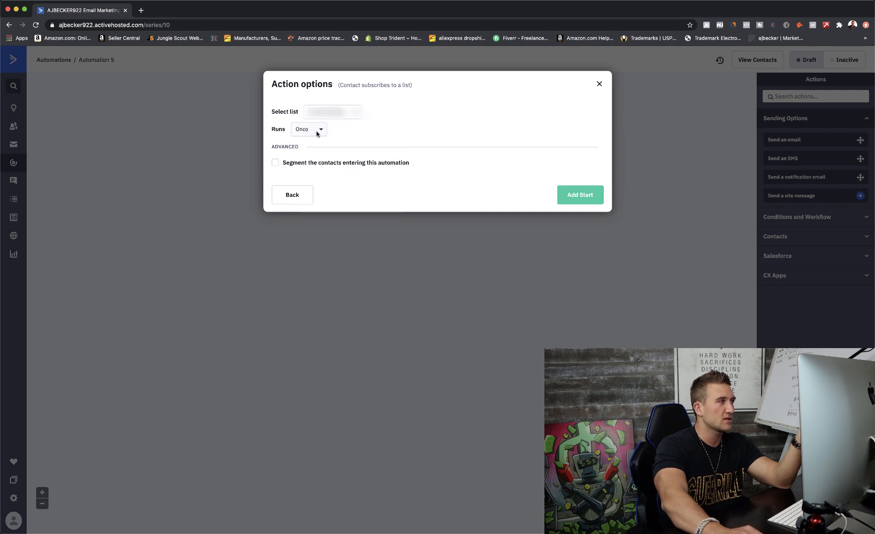
left_click(323, 134)
left_click(323, 133)
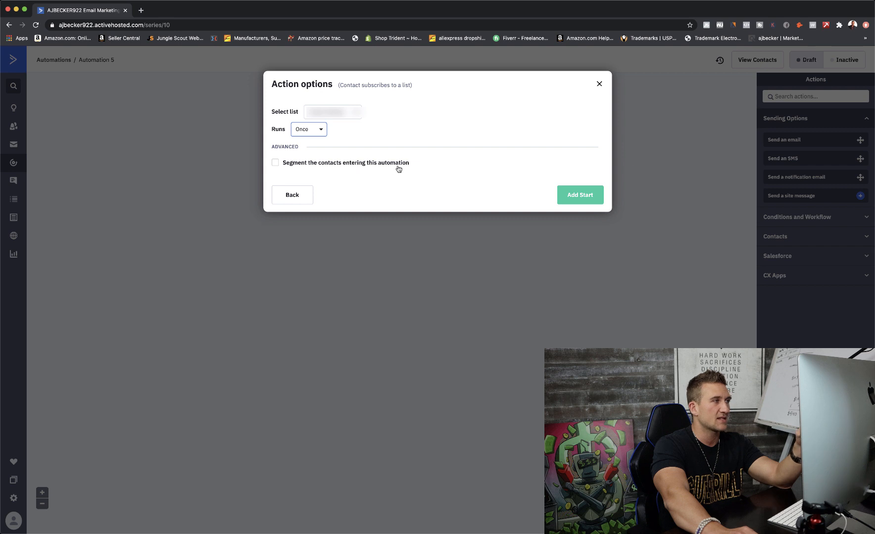
left_click(275, 163)
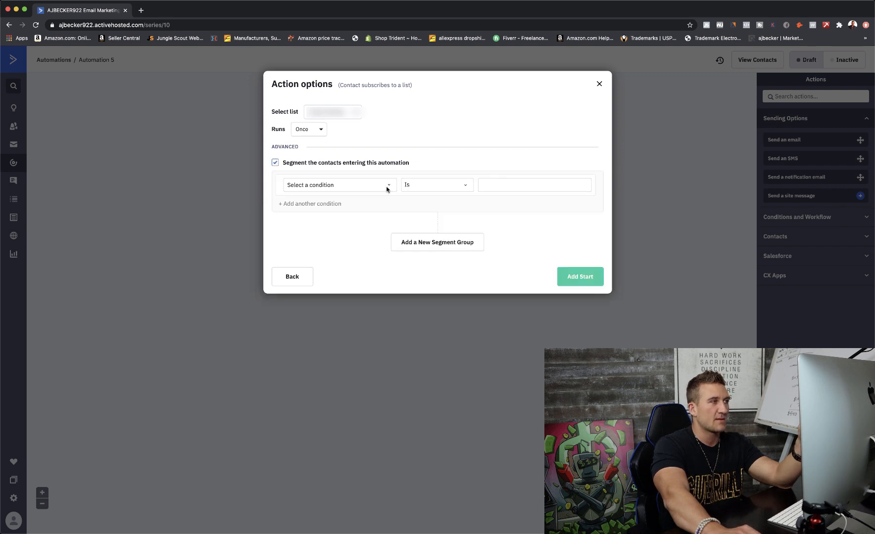
left_click(275, 162)
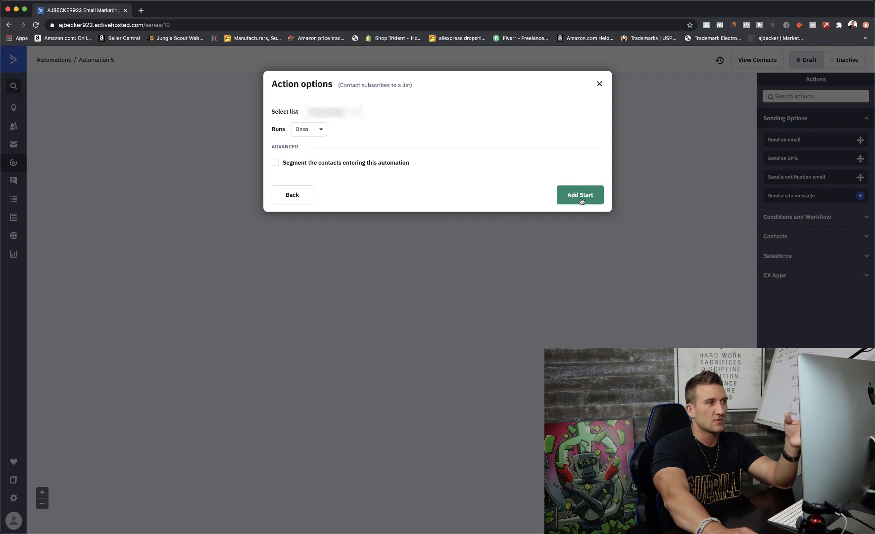
left_click(580, 195)
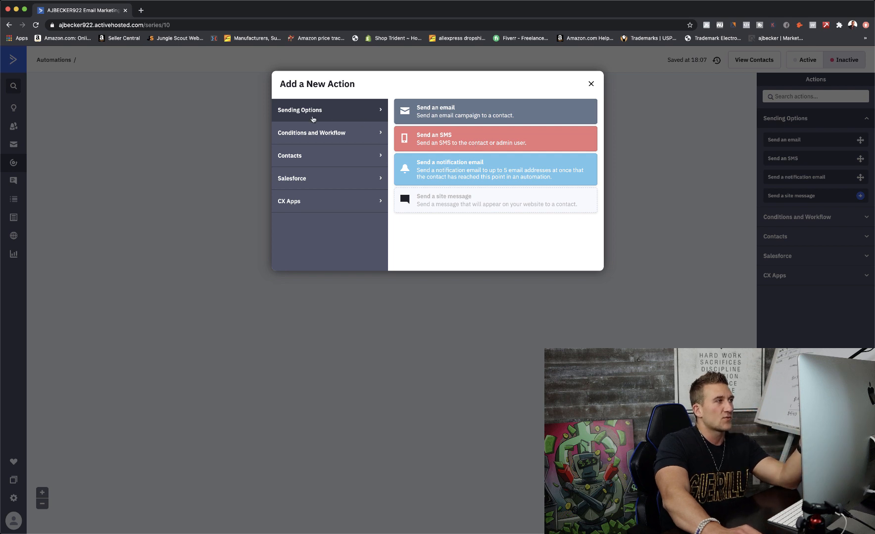
Add a send-email action to the automation and create a new email named "Initial Offer" for it.
left_click(439, 115)
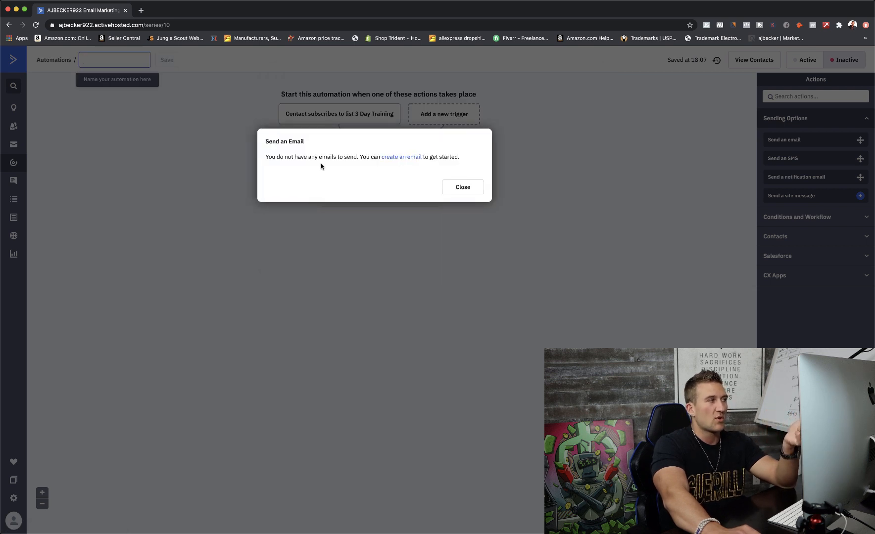
left_click(396, 157)
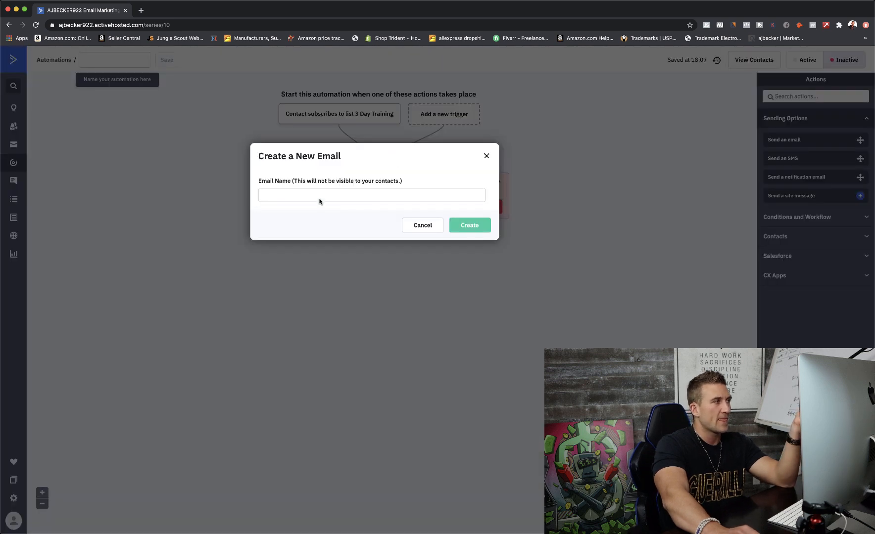
left_click(322, 197)
type("Initial Off")
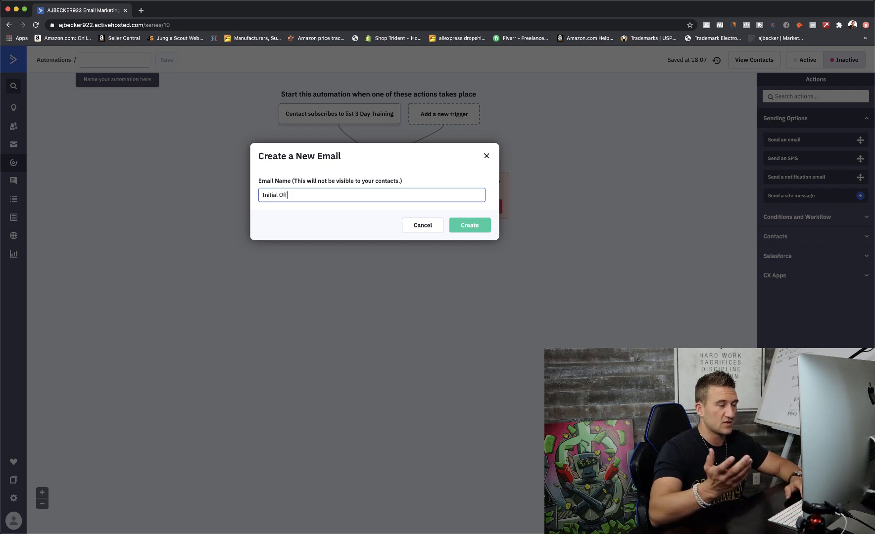
type("er")
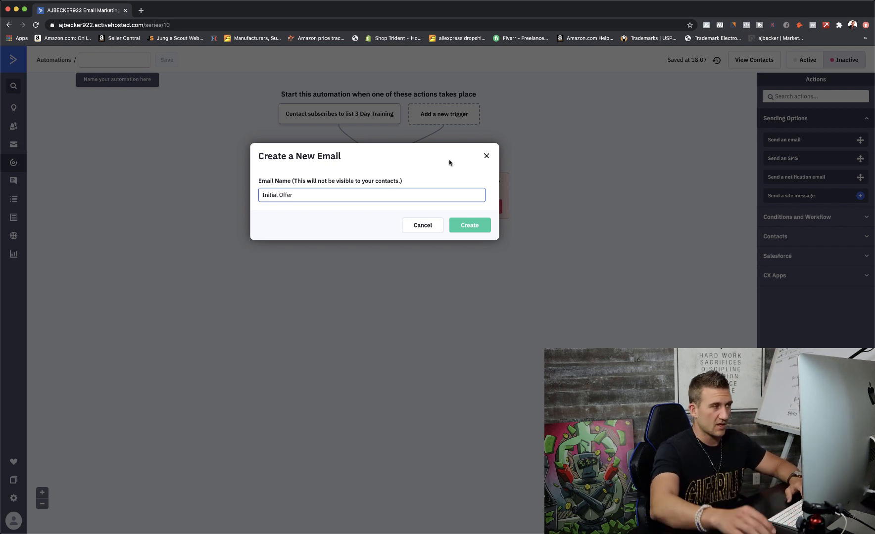
left_click(468, 224)
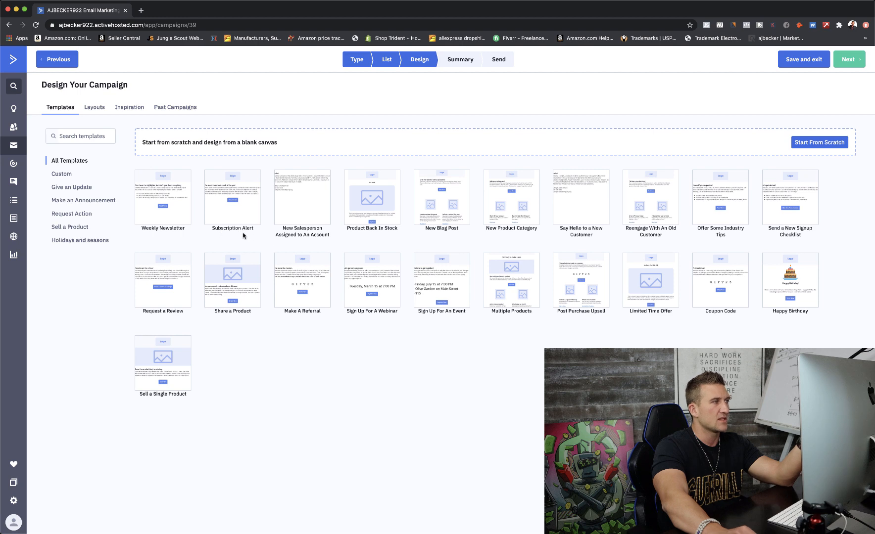
Start the email design from a blank canvas using the Standard template type.
mouse_move(390, 214)
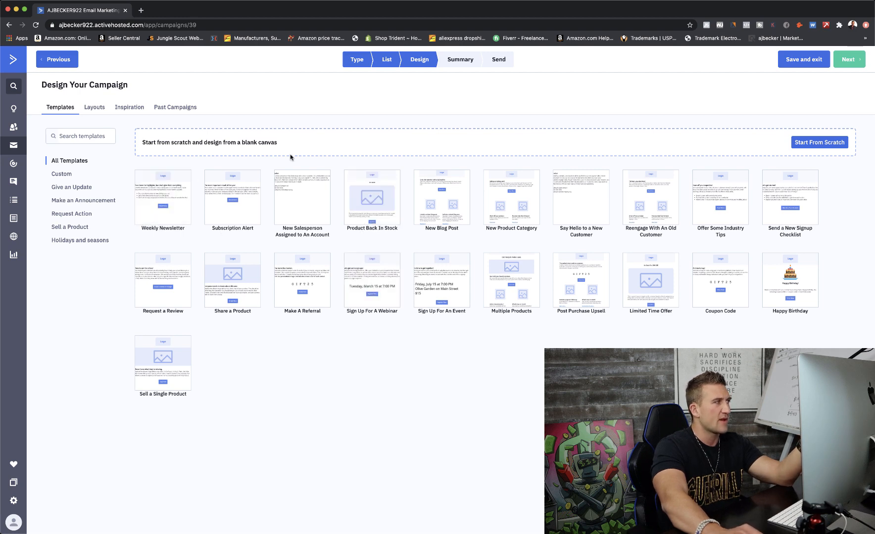
left_click(814, 145)
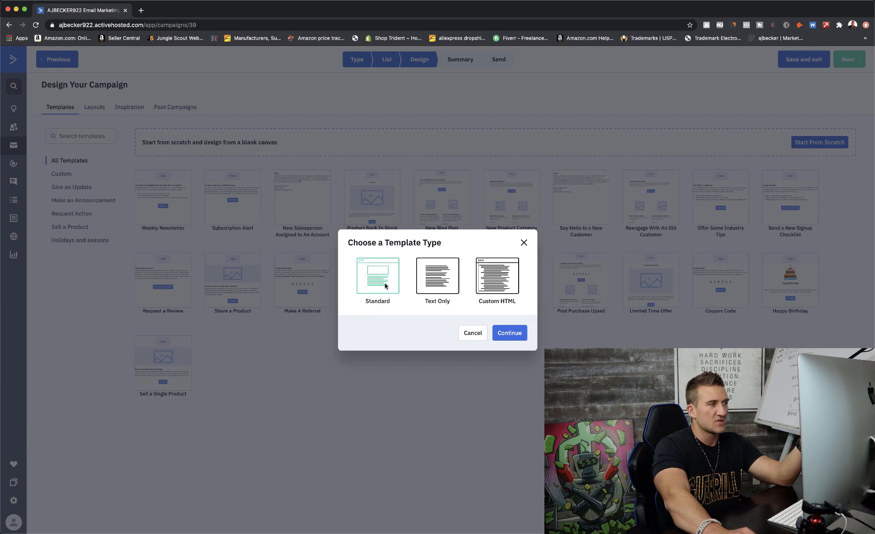
left_click(510, 333)
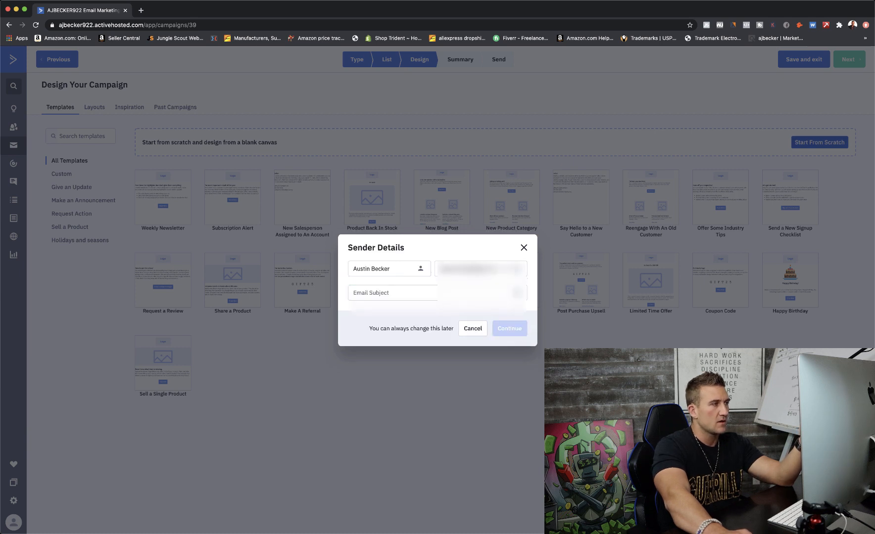
Enter "hello" as the email subject and submit the sender details to open the email designer.
left_click_drag(501, 269, 438, 269)
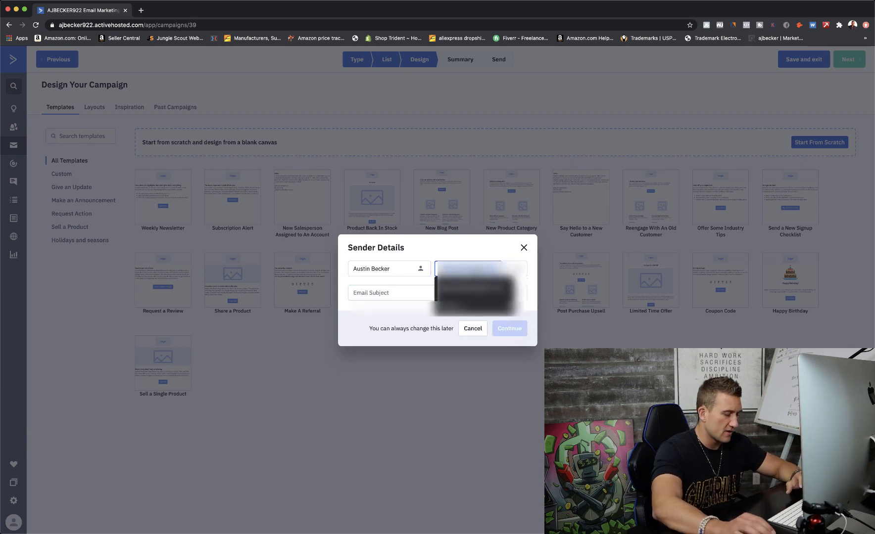
left_click(366, 290)
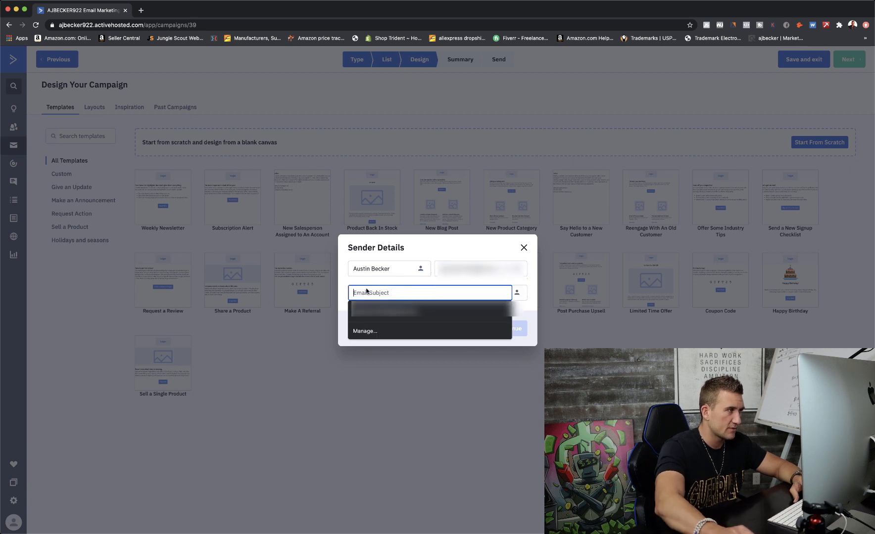
type("hello")
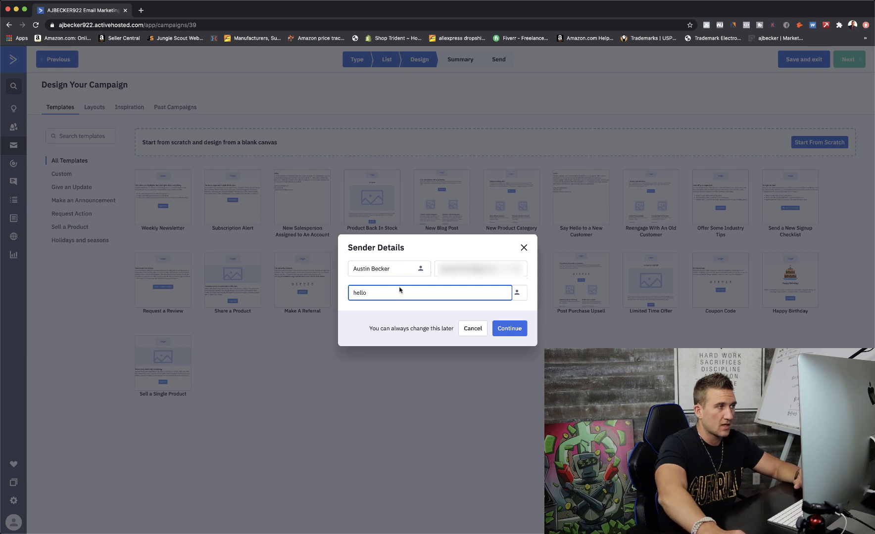
left_click(518, 330)
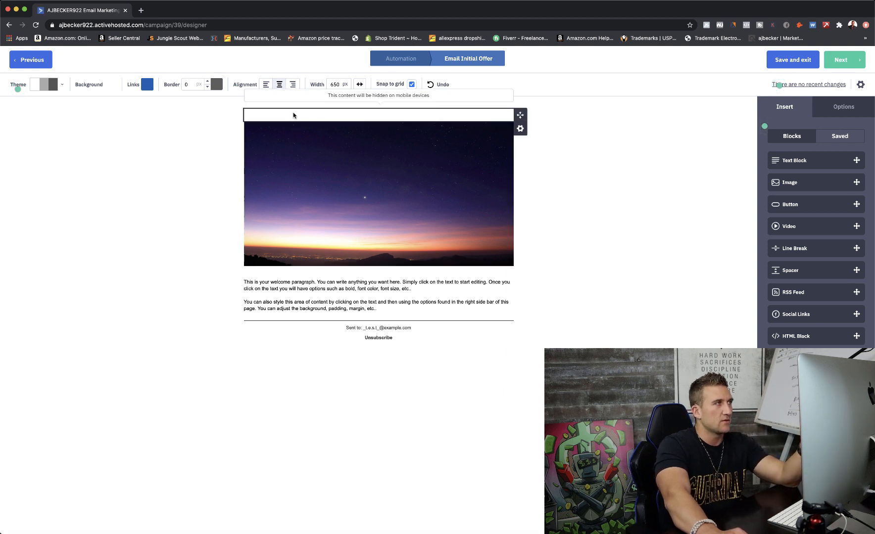
Set the email layout to left alignment.
left_click(267, 86)
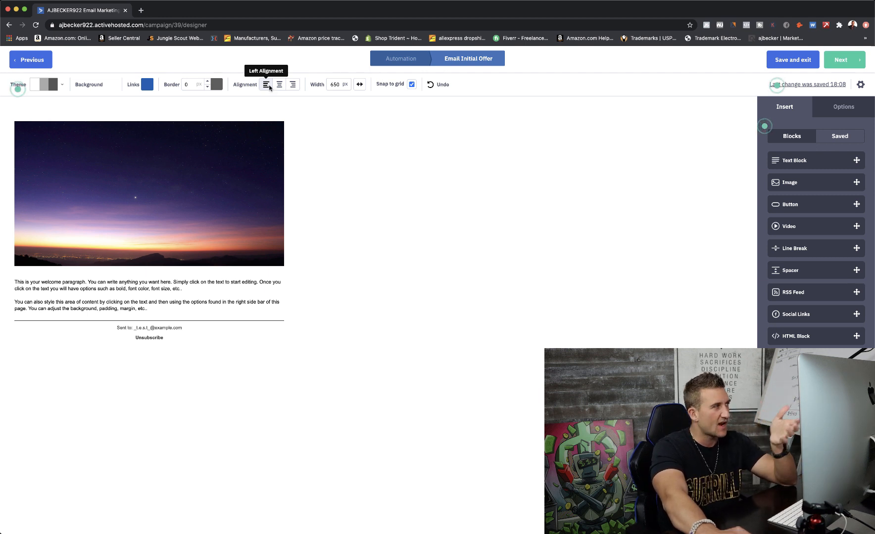
left_click(276, 85)
left_click(271, 86)
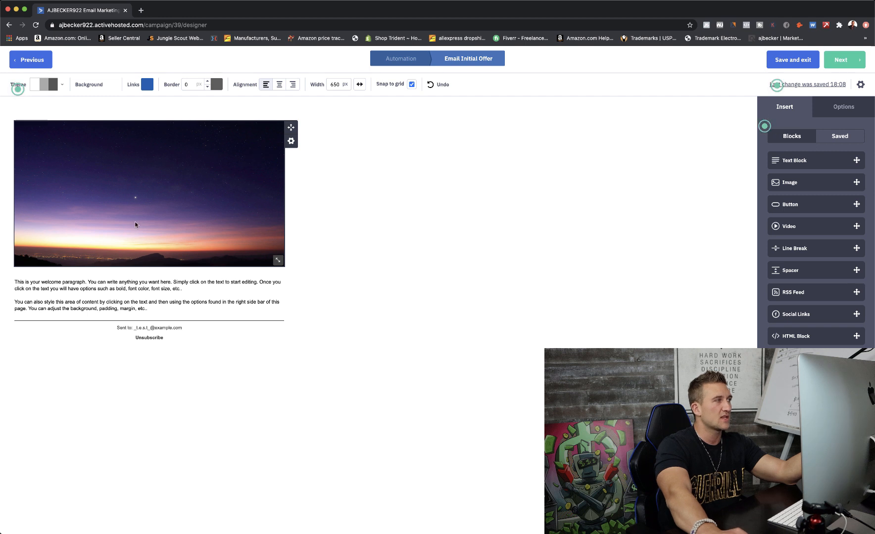
Delete the night-sky image block above the welcome paragraph from the email.
left_click(291, 141)
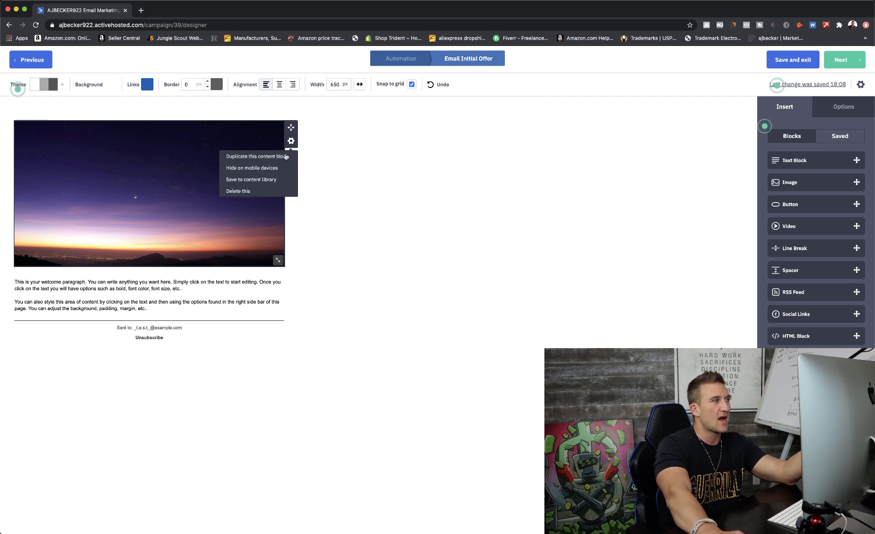
left_click(247, 190)
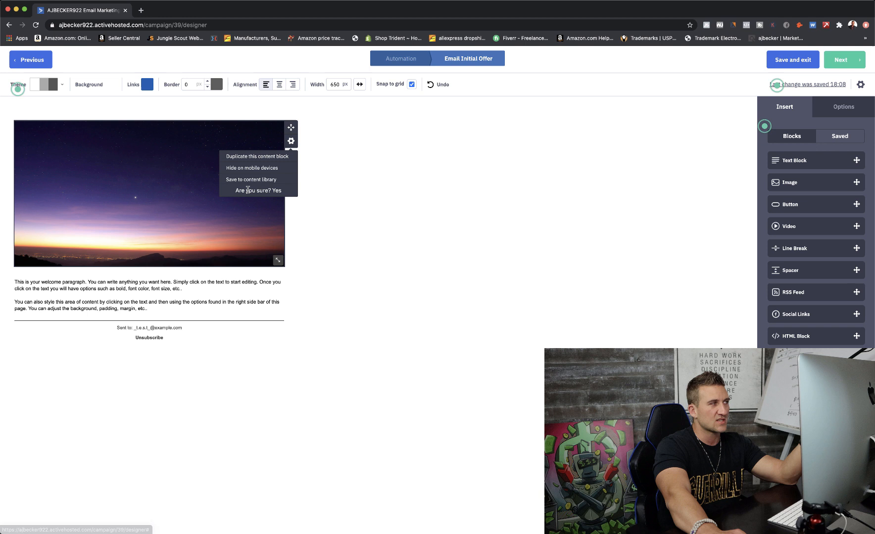
left_click(277, 191)
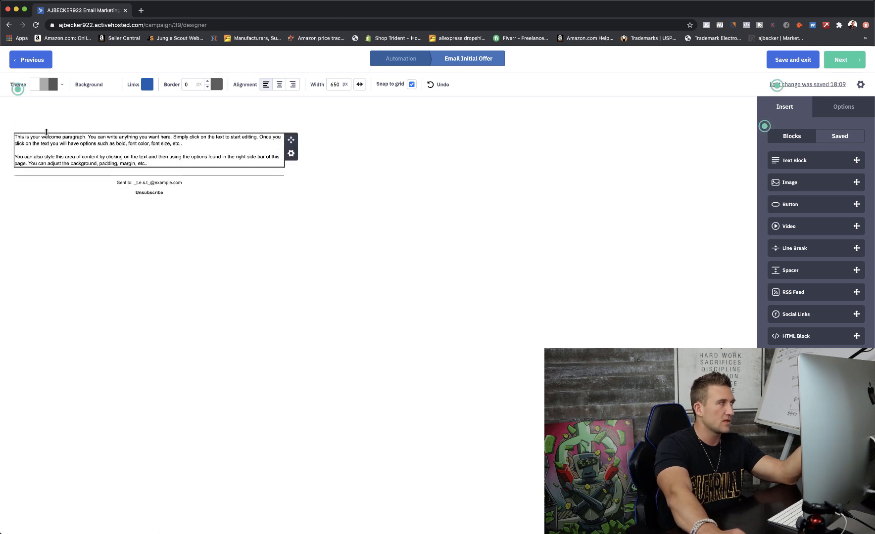
Replace the welcome paragraph with the greeting "Hey %FIRSTNAME%," using the First Name contact personalization, followed by a blank line.
left_click_drag(153, 163, 15, 136)
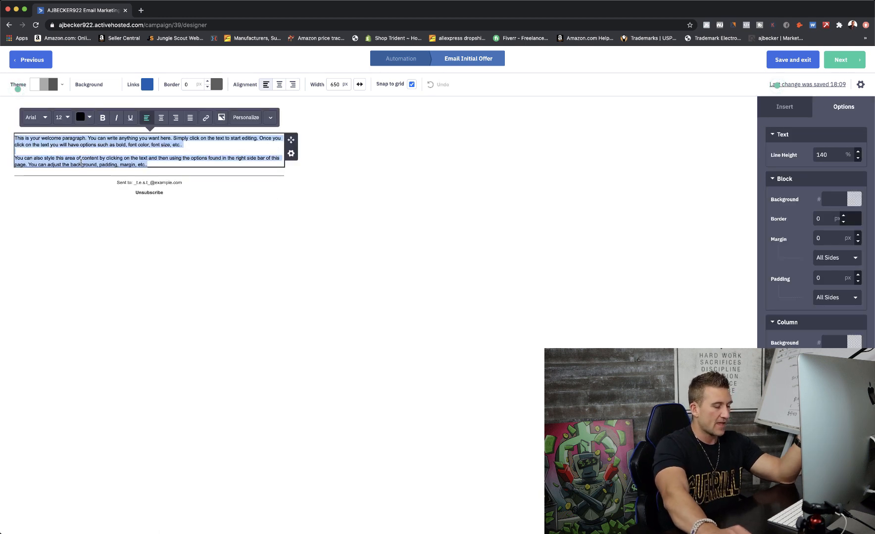
type("Hey")
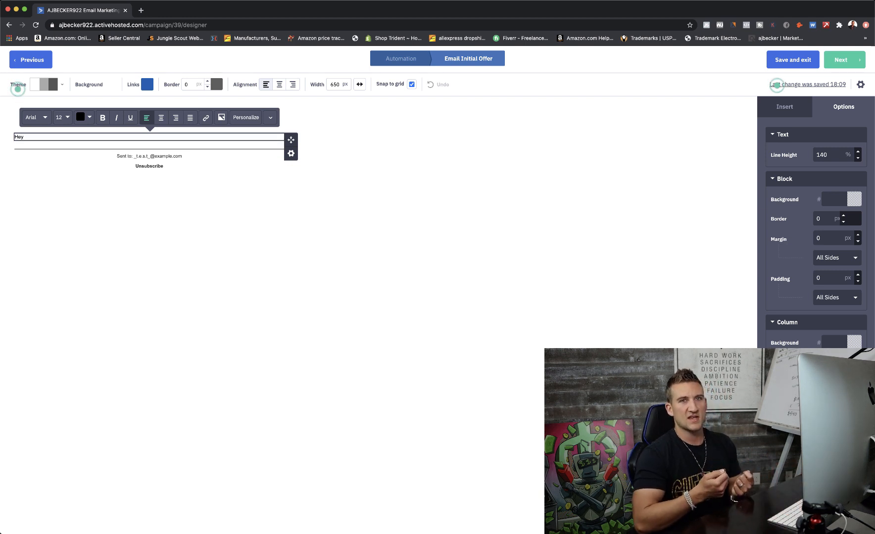
left_click(250, 120)
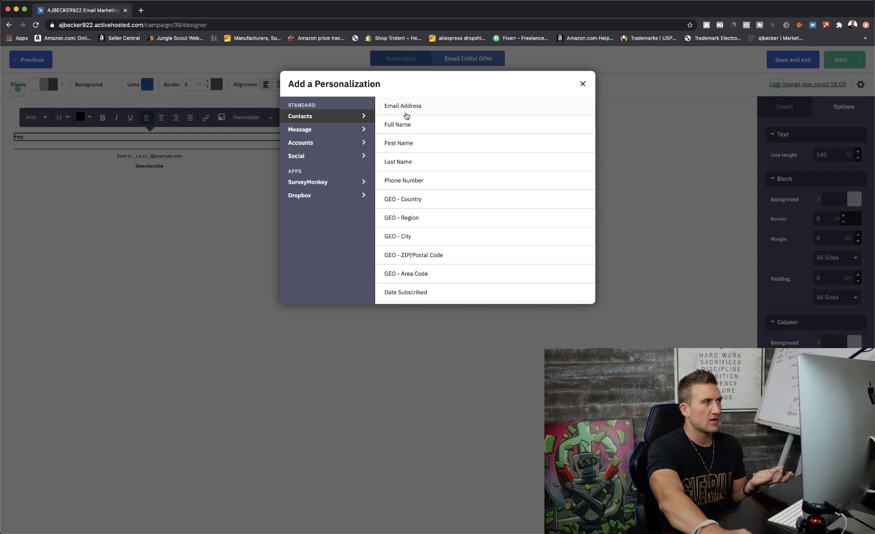
left_click(404, 144)
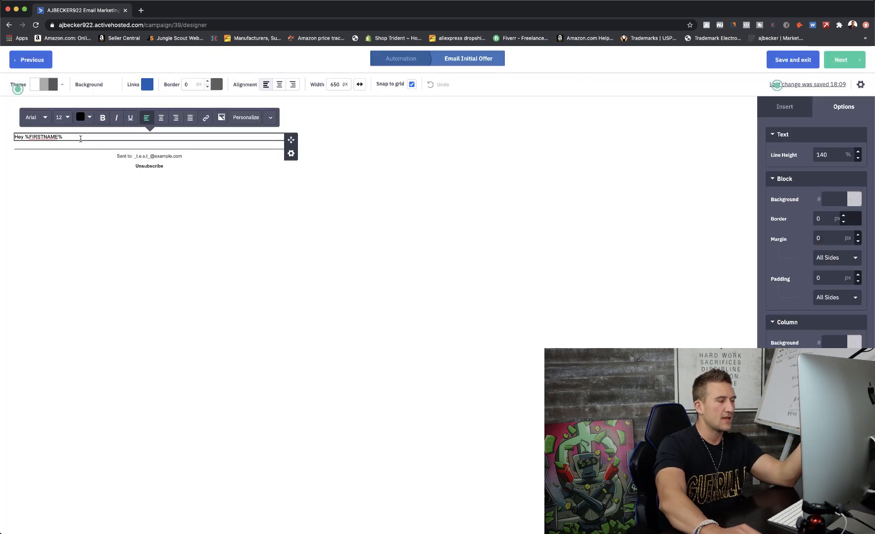
type(",")
key("Return")
key("Return")
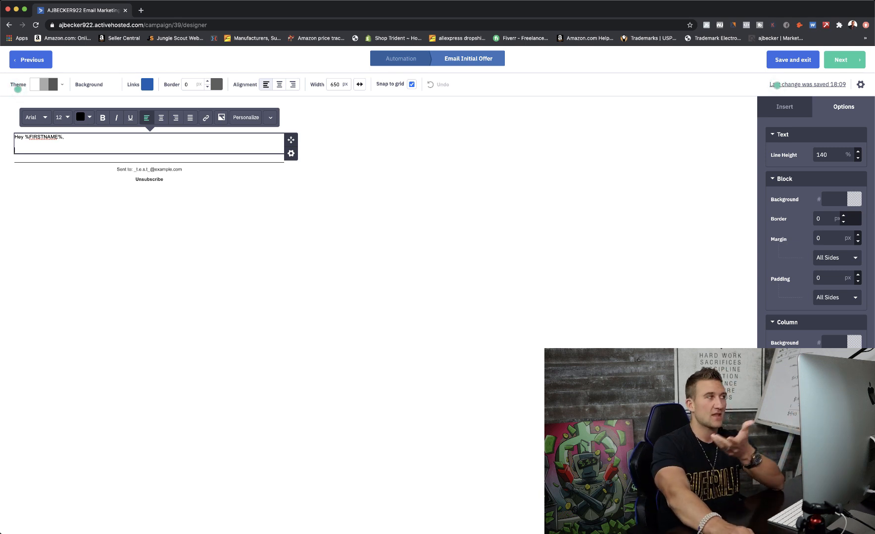
Write the line "Thank you for opting in to receive your free book here it is" below the greeting, followed by a blank line.
type("T")
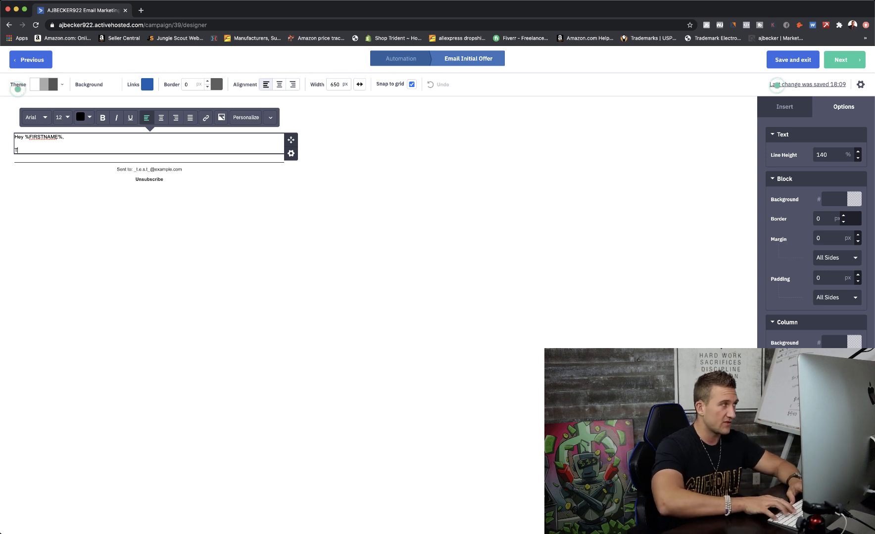
type("hank you for opting in to receive your")
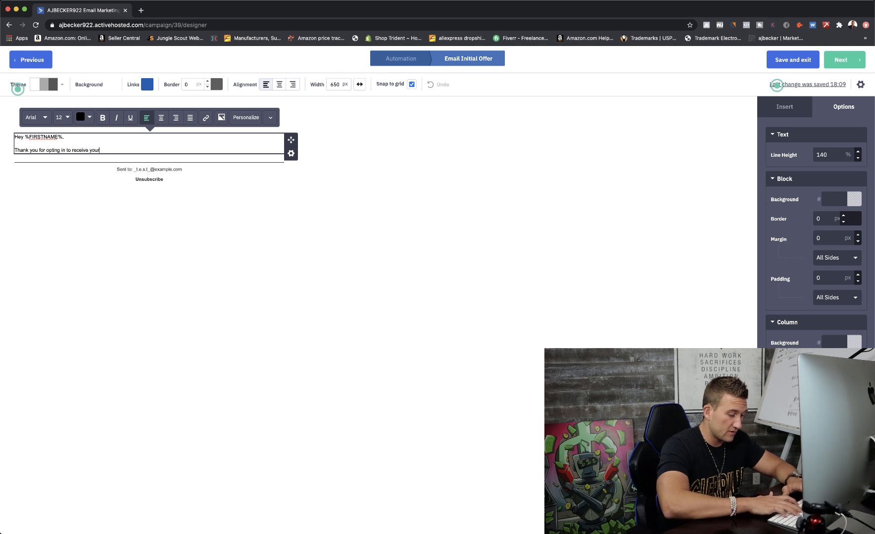
type("ook here it is")
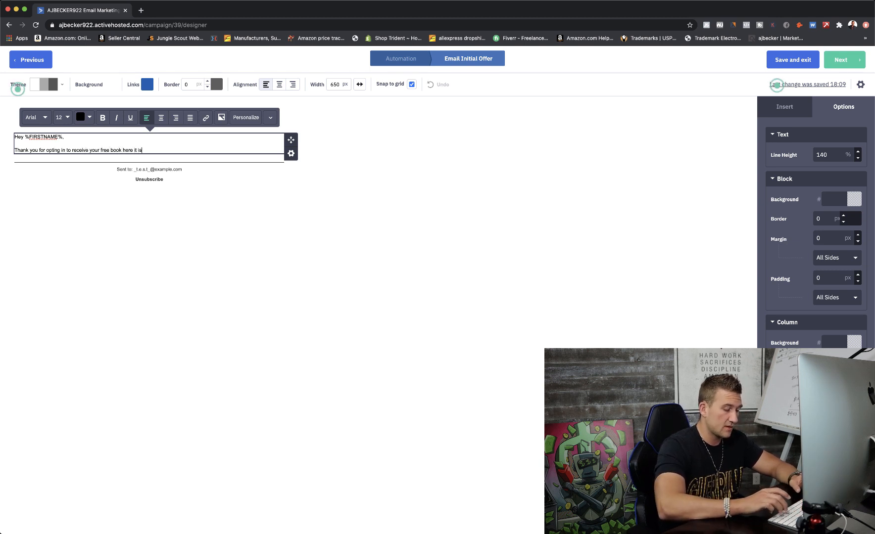
key("Return")
key("Return")
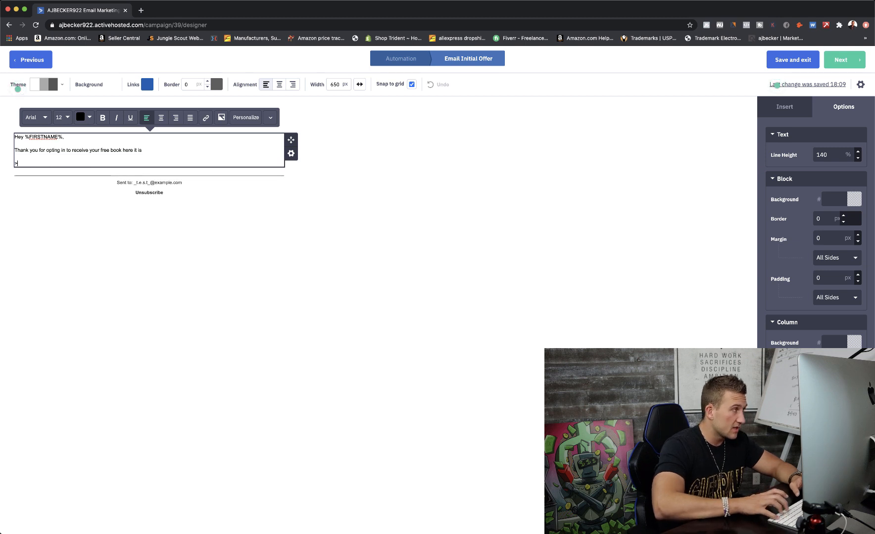
Add the call-to-action line ">>>Click Here to get your book<<<" below the thank-you sentence.
type(">>>Click LH")
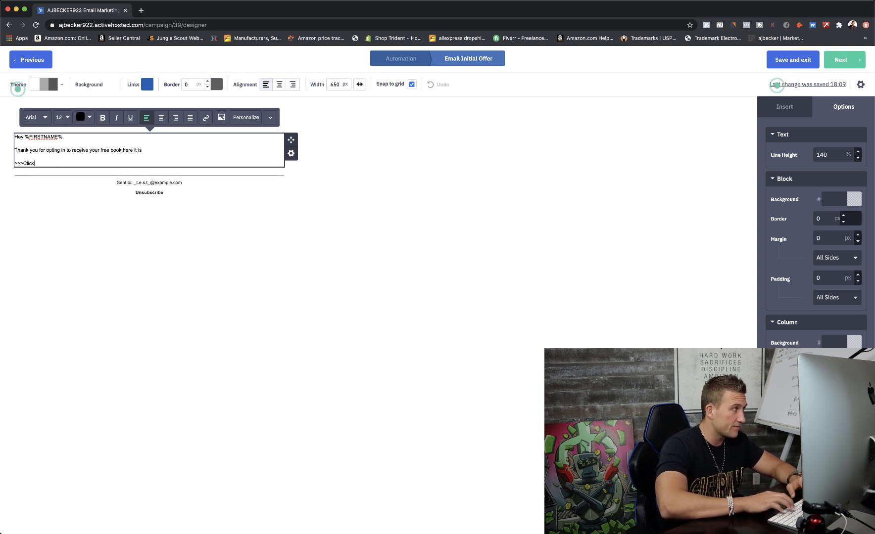
key("BackSpace")
type("H")
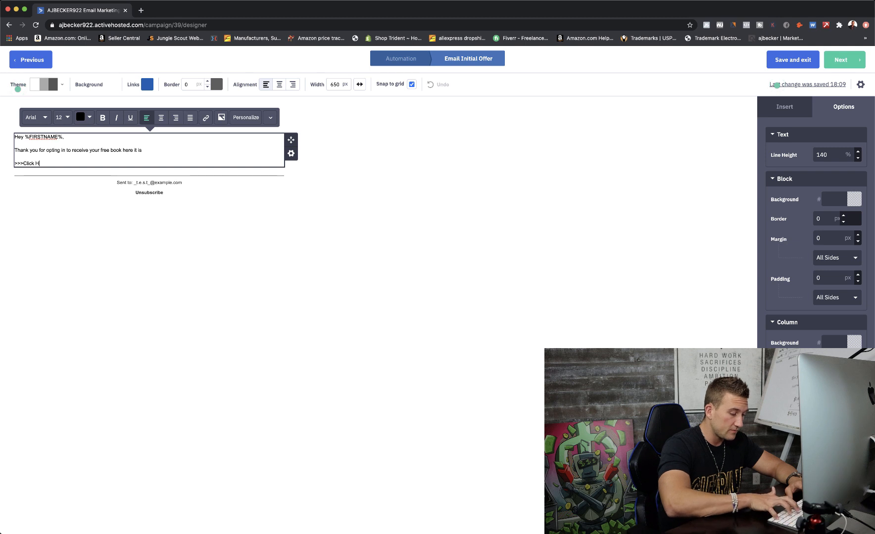
type("ere to get your book")
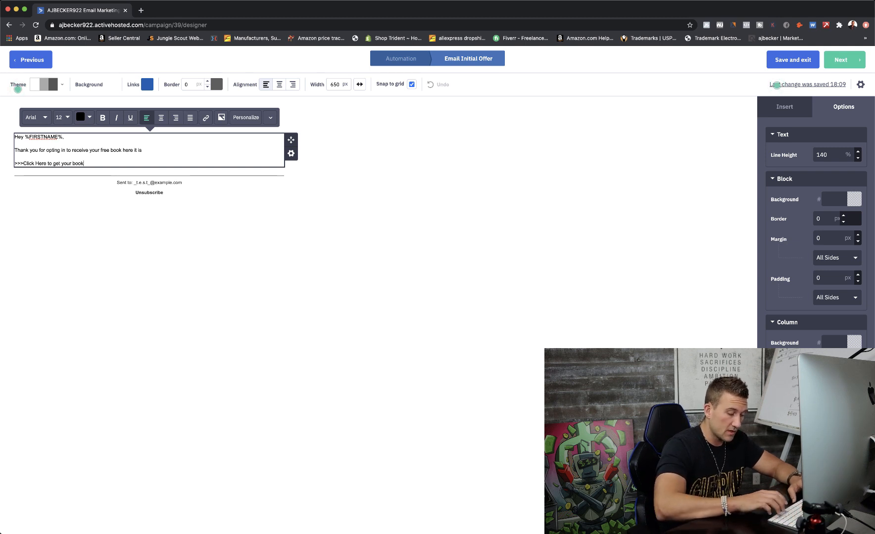
type("<<<")
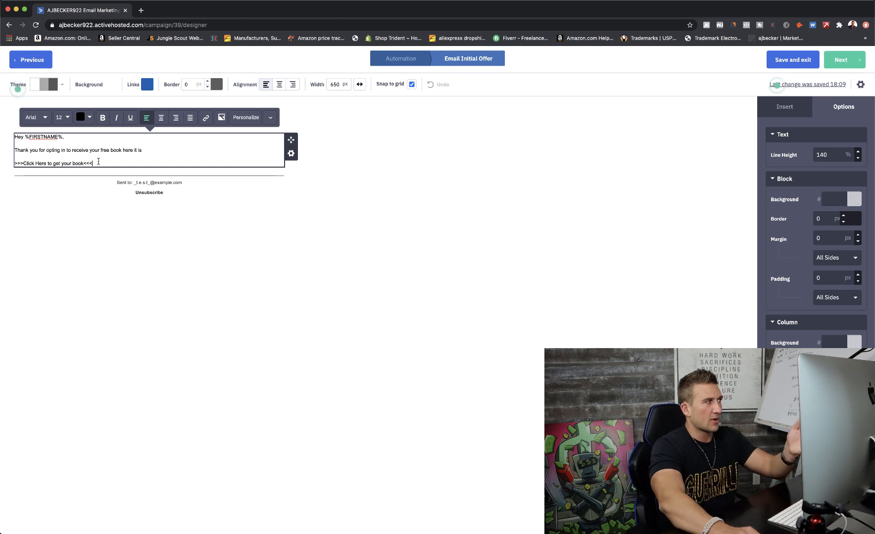
Link the whole ">>>Click Here to get your book<<<" line to the URL austinbecker.com.
left_click_drag(93, 163, 8, 165)
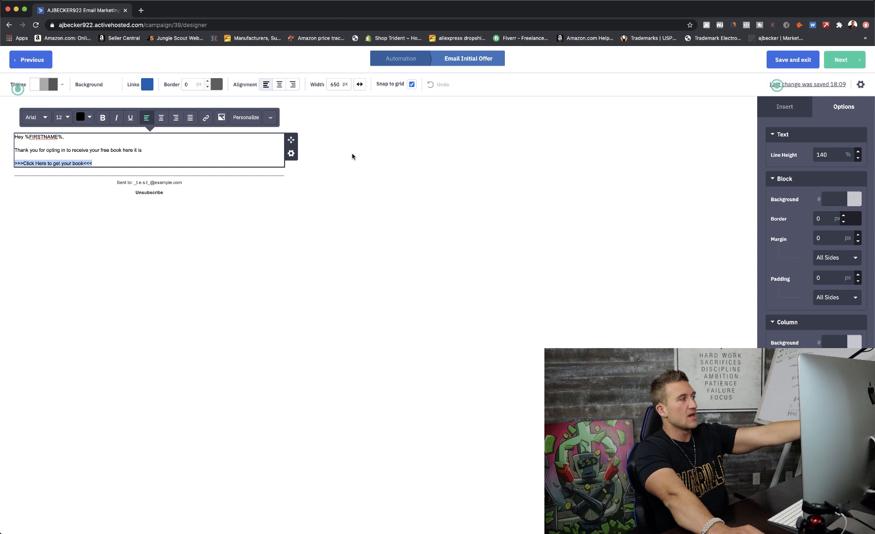
left_click(206, 118)
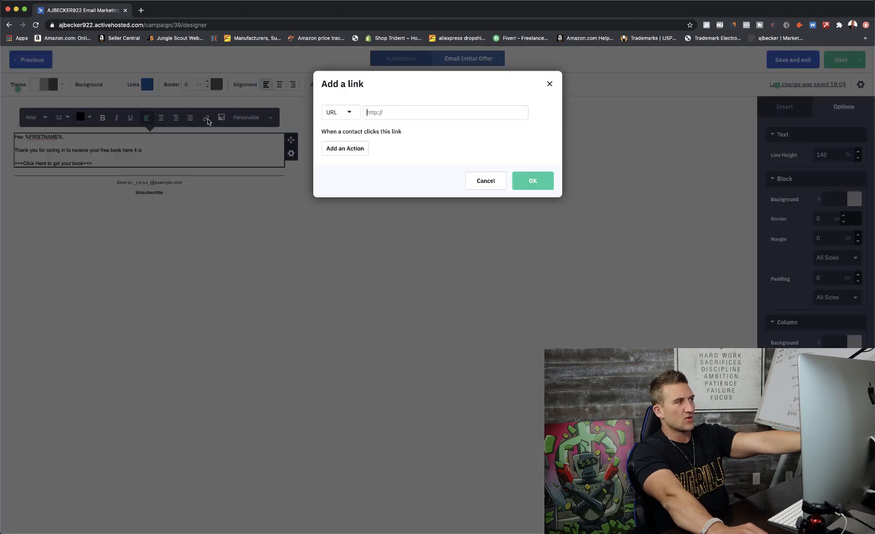
left_click(412, 116)
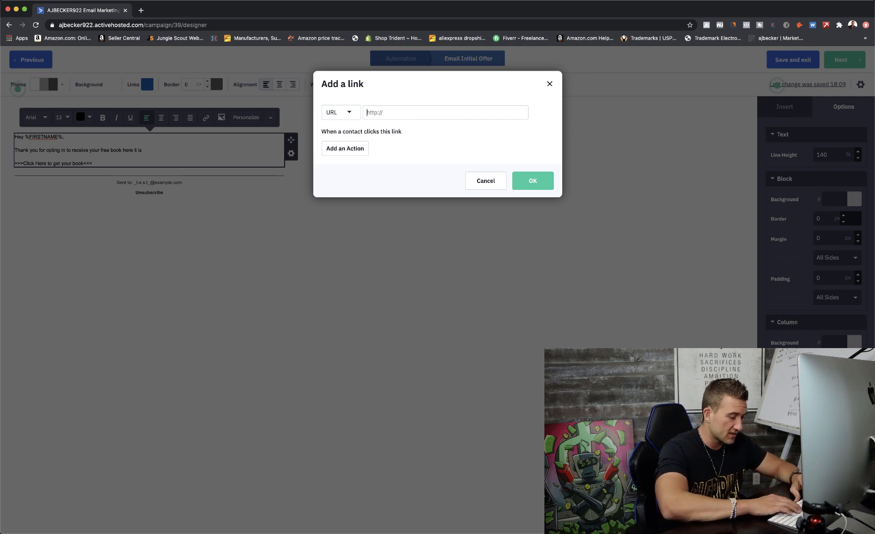
type("austinbecker.com")
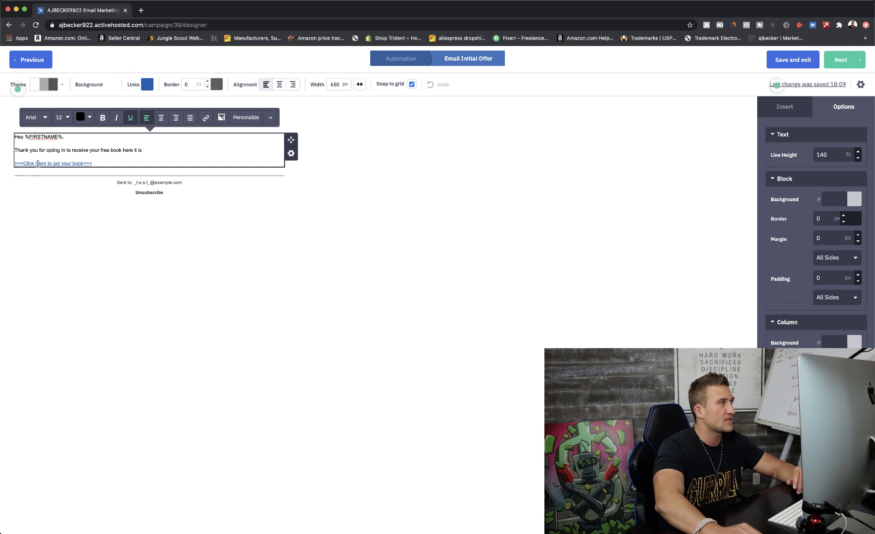
Set the font size of the linked call-to-action line to 18 px.
left_click_drag(95, 162, 15, 163)
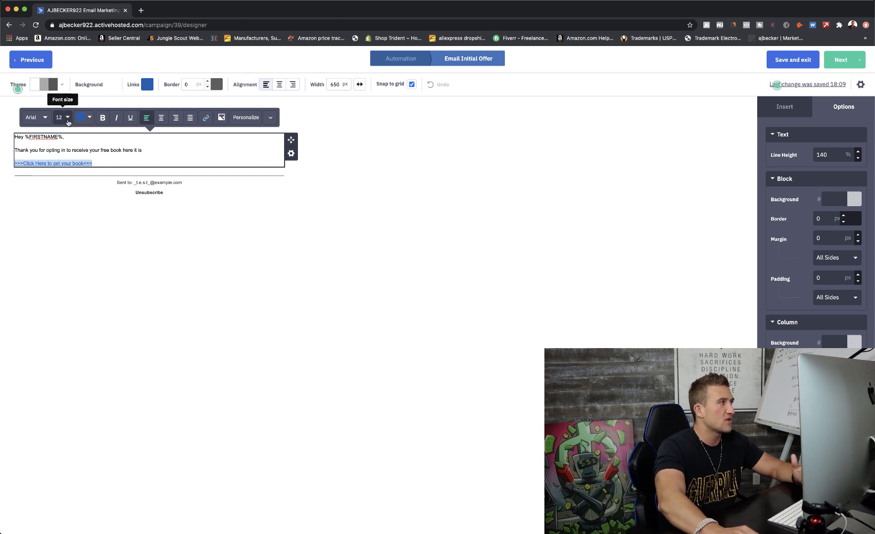
left_click(68, 117)
left_click(82, 131)
left_click(82, 131)
left_click(82, 131)
left_click(81, 131)
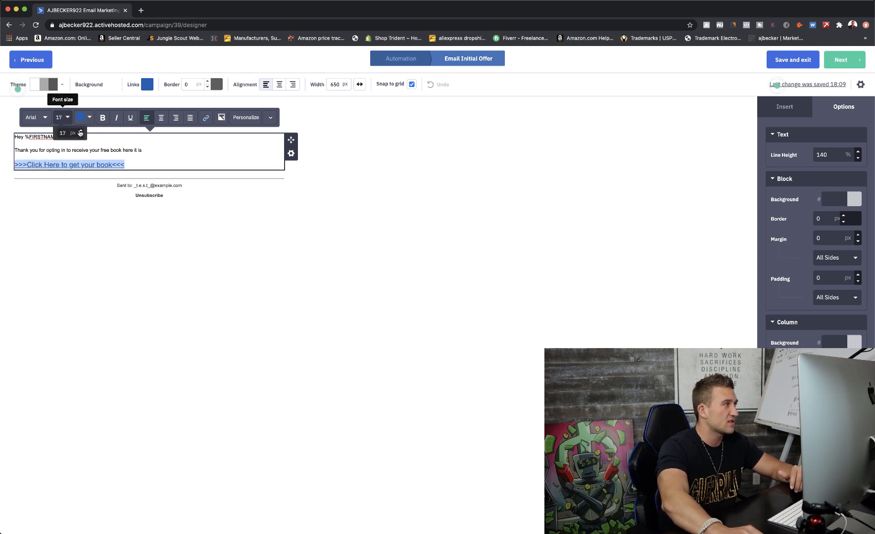
left_click(81, 132)
left_click(81, 131)
Set the font size of the greeting and the thank-you sentence to 16 px.
left_click_drag(172, 152, 11, 134)
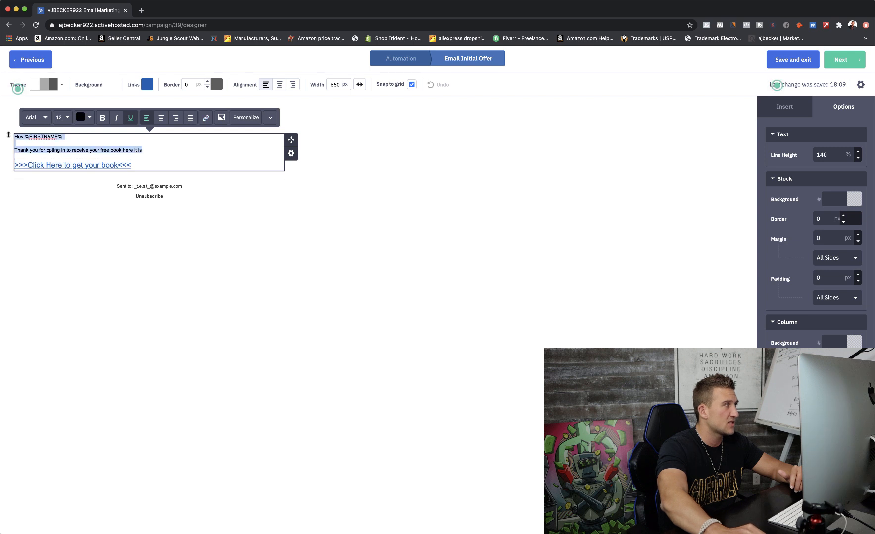
left_click(67, 119)
left_click(81, 131)
left_click(81, 130)
left_click(82, 130)
left_click(81, 130)
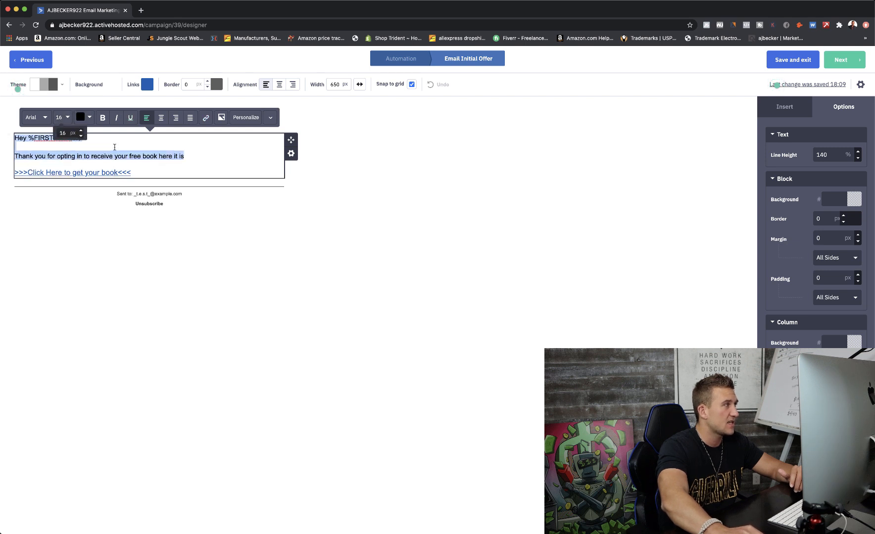
left_click(178, 169)
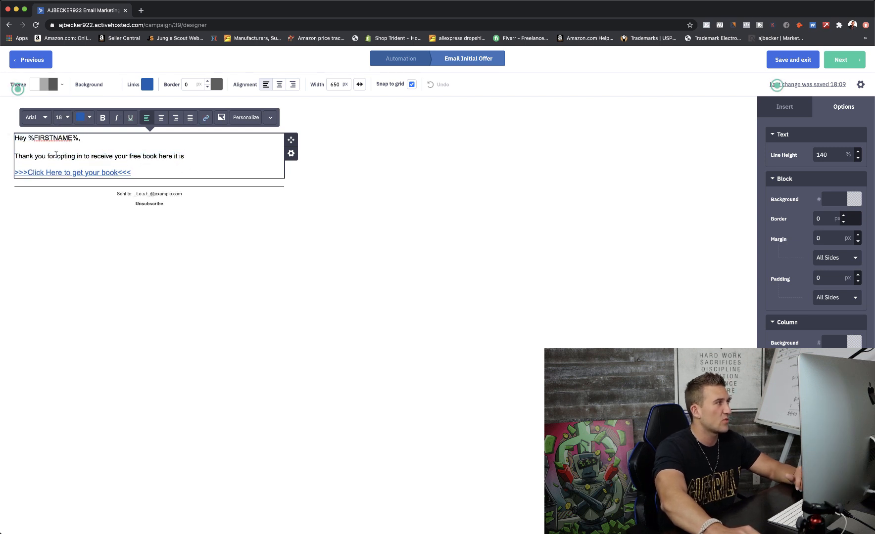
Color the characters "free boo" in the thank-you sentence red.
left_click_drag(130, 157, 154, 158)
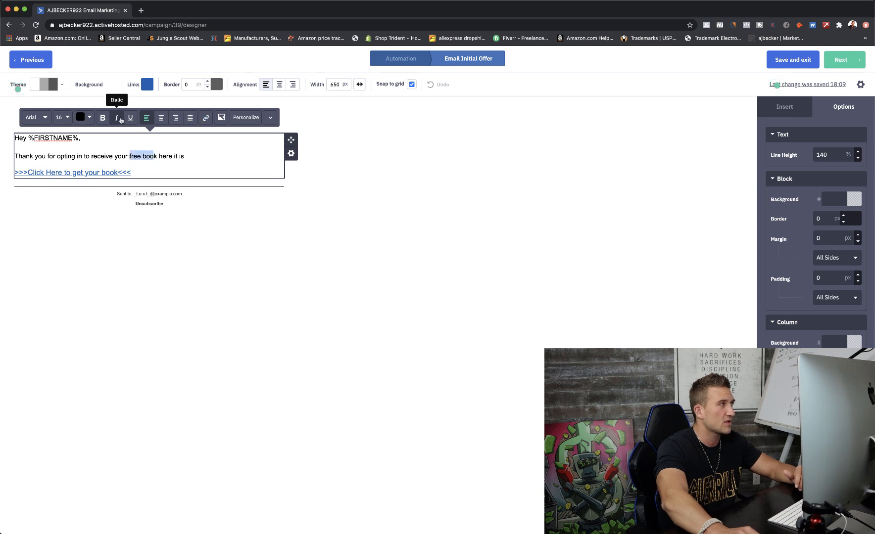
left_click(83, 118)
left_click(102, 138)
left_click(187, 162)
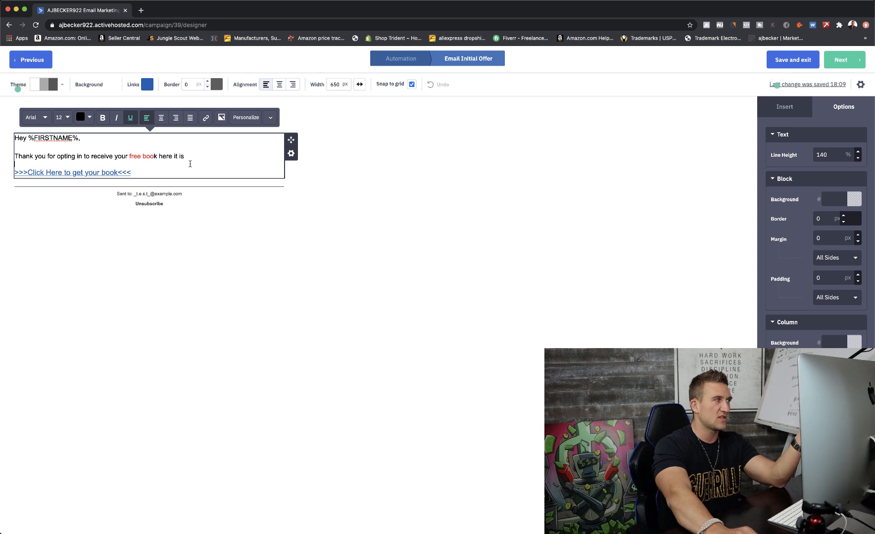
Add one blank line below the linked call-to-action and leave the text block.
left_click(157, 168)
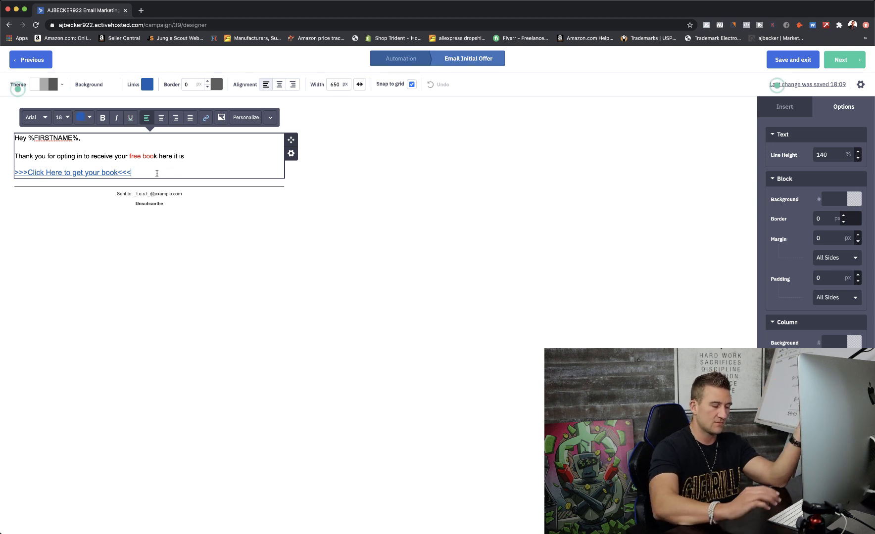
key("Return")
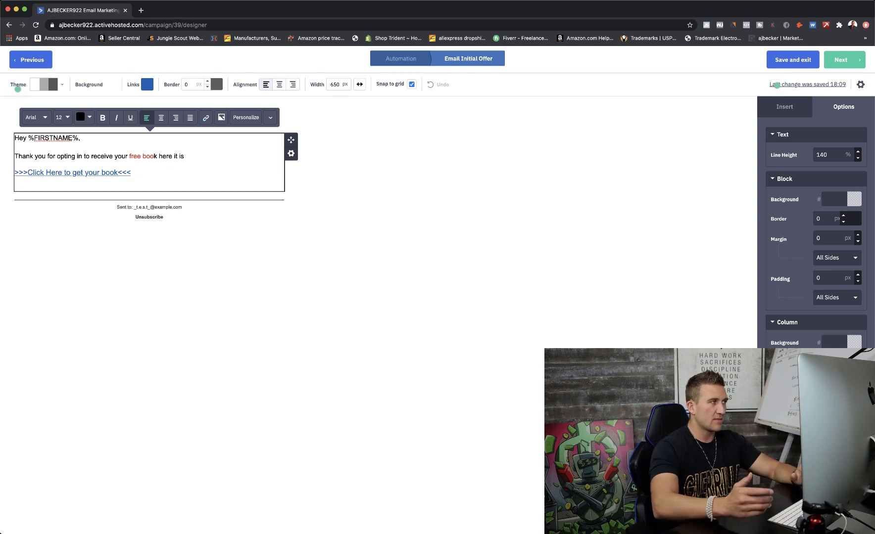
key("BackSpace")
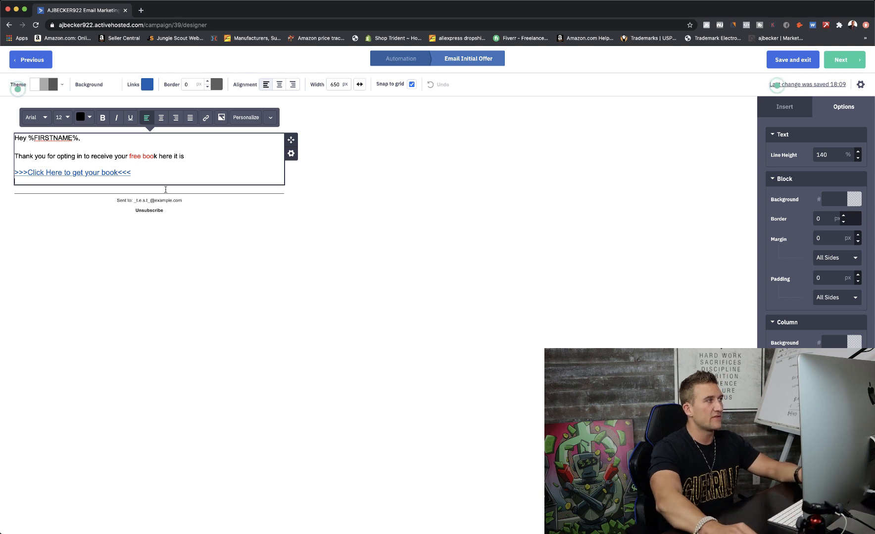
left_click(379, 164)
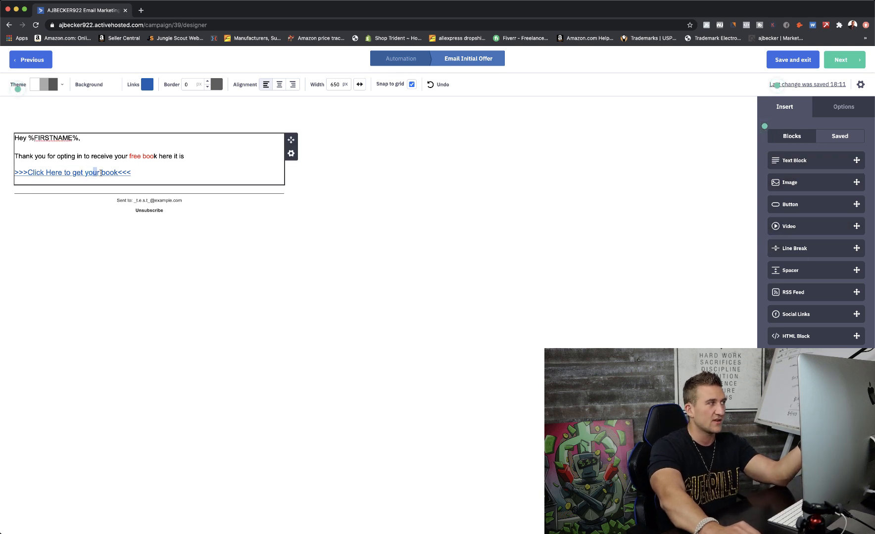
left_click(132, 172)
left_click_drag(132, 172, 35, 173)
left_click(375, 175)
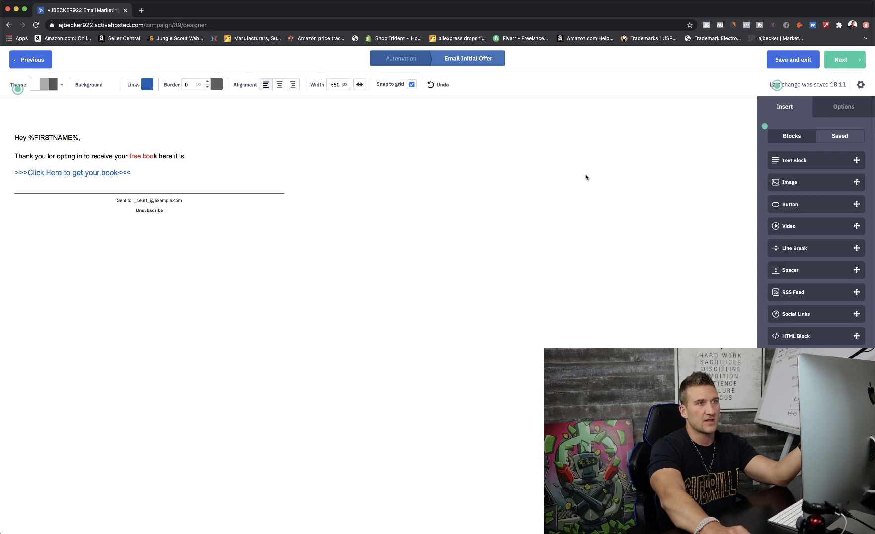
Insert a button block beneath the text block and label it "Click hereto get bok".
left_click_drag(791, 204, 143, 182)
double_click(156, 199)
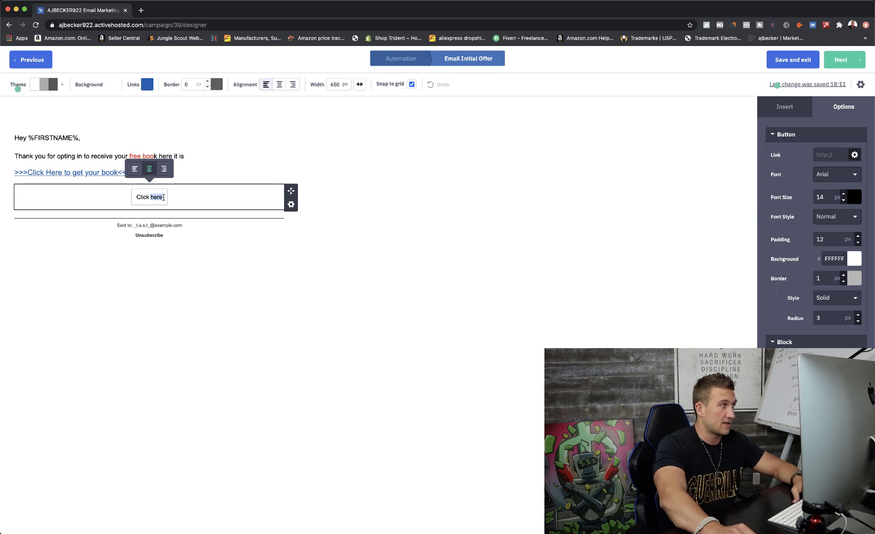
type("to get booj")
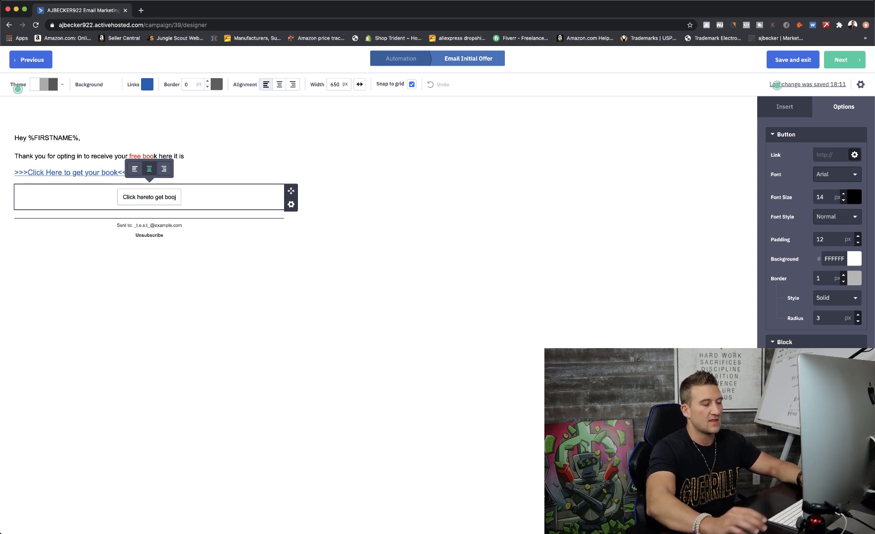
key("BackSpace")
type("k")
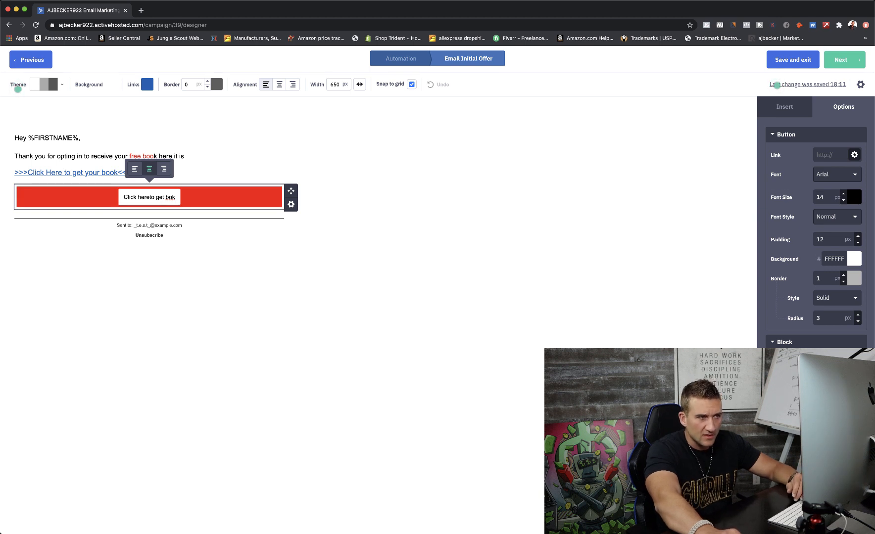
Remove the red fill from the button's block and color the button itself red (FF0303).
scroll(816, 222, "down", 2)
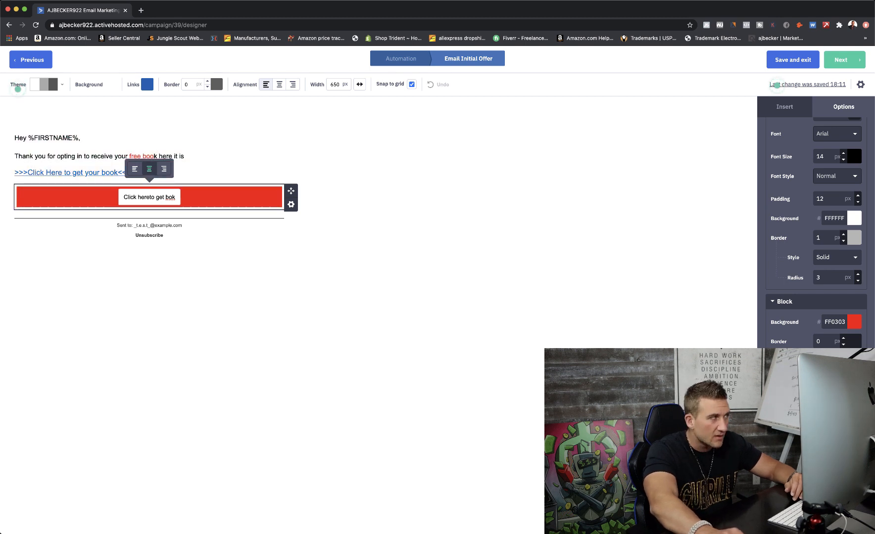
left_click(291, 205)
left_click(354, 261)
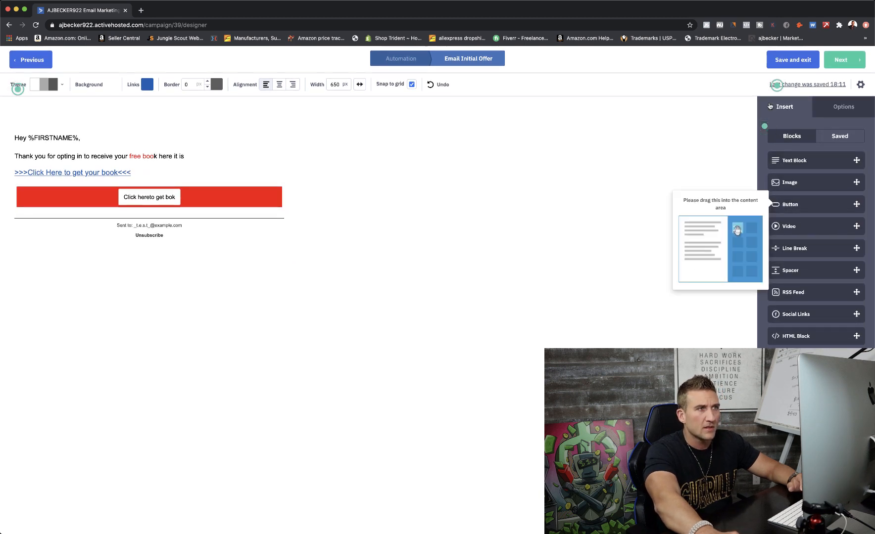
left_click(272, 199)
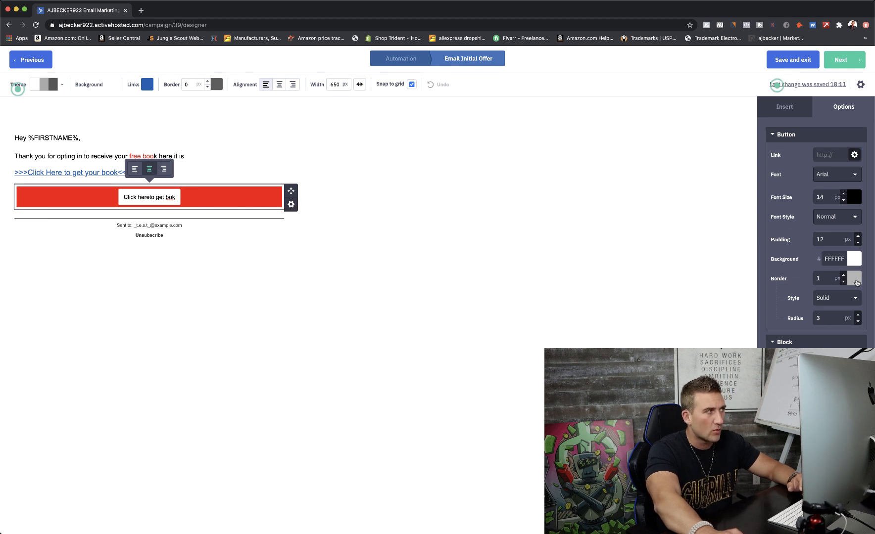
left_click(851, 257)
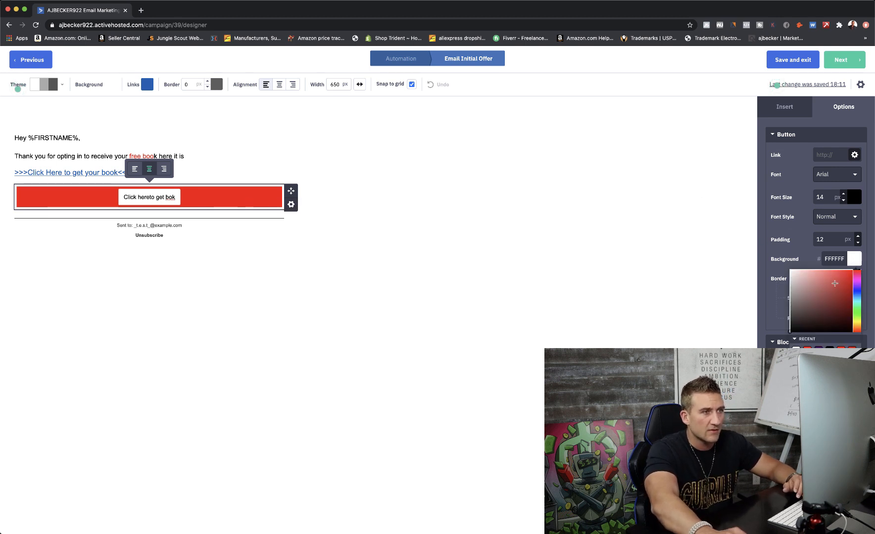
left_click_drag(834, 284, 852, 270)
left_click(778, 330)
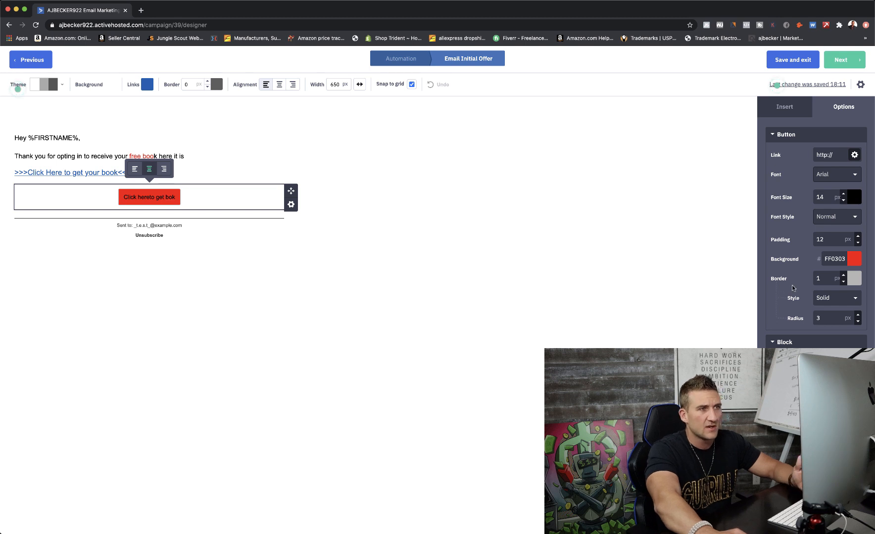
Change the button's background color to light blue 7DDFFF.
left_click(854, 259)
left_click(857, 298)
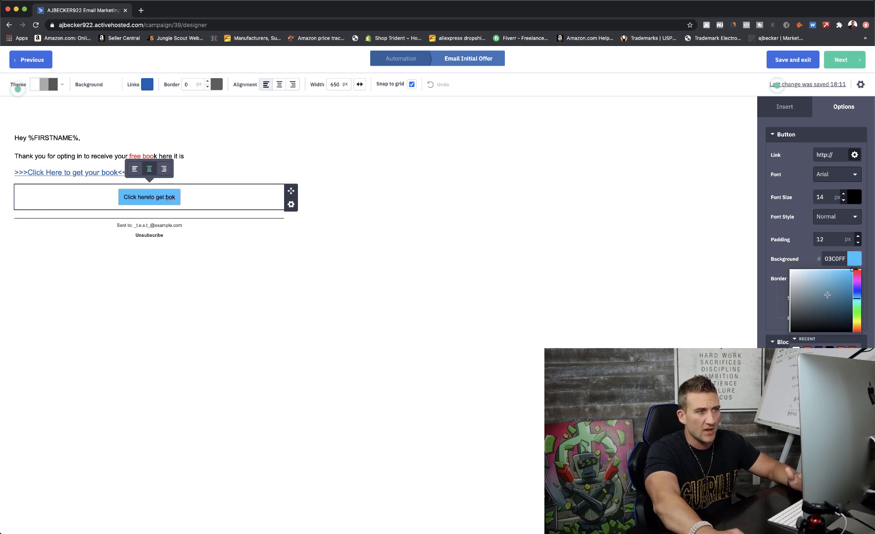
mouse_move(828, 297)
left_mouse_down()
mouse_move(837, 287)
mouse_move(816, 271)
mouse_move(821, 266)
left_mouse_up()
left_click(821, 266)
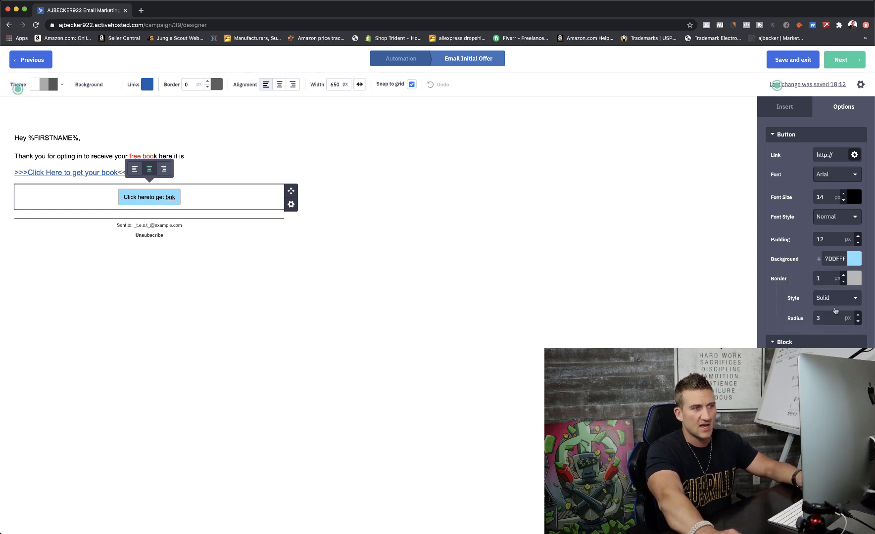
Set the button's corner radius to 11 px and its border style to dotted.
left_click(858, 316)
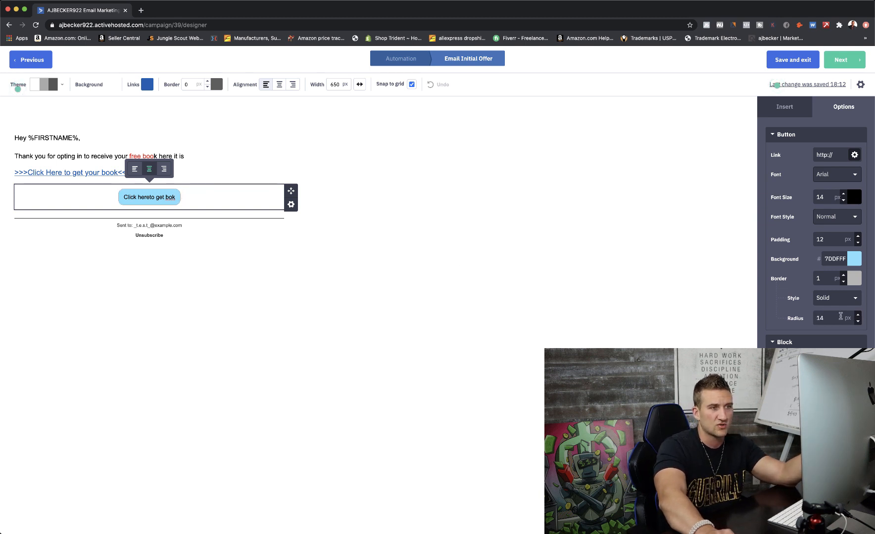
left_click(858, 322)
left_click(858, 322)
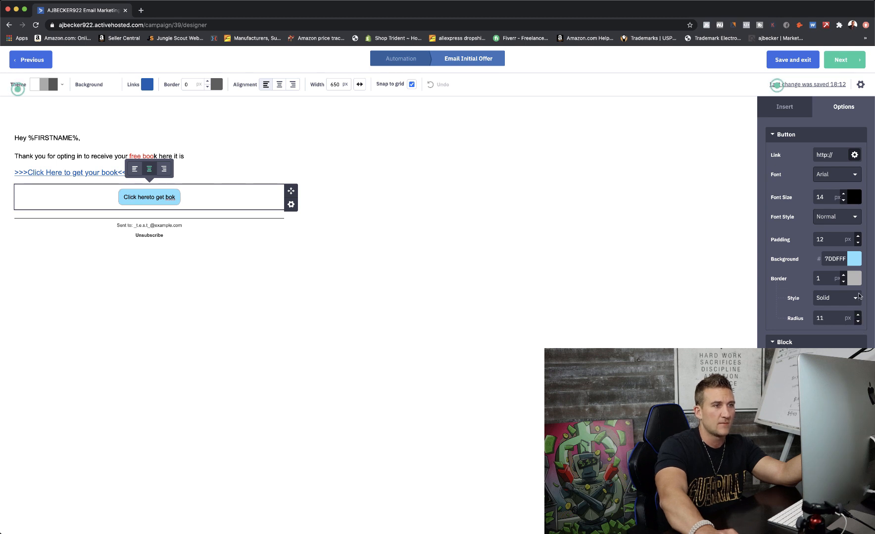
left_click(857, 297)
left_click(829, 332)
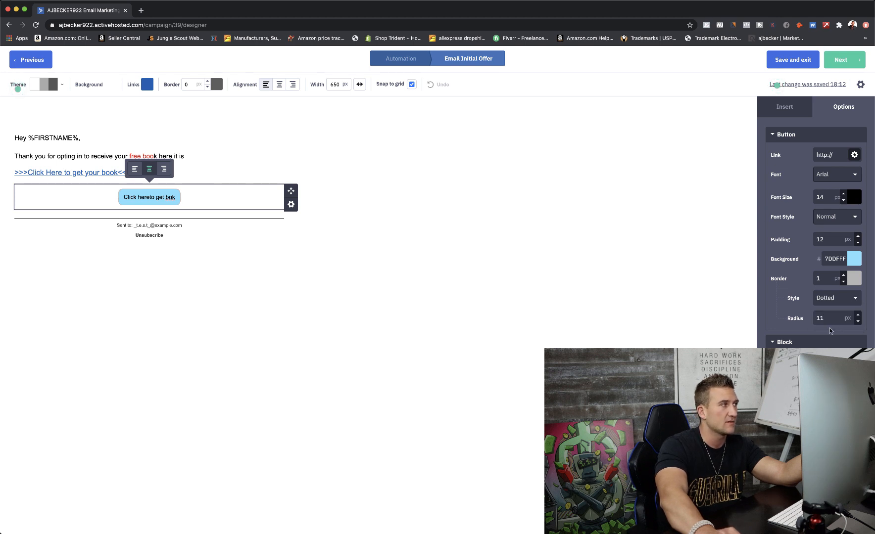
left_click(169, 200)
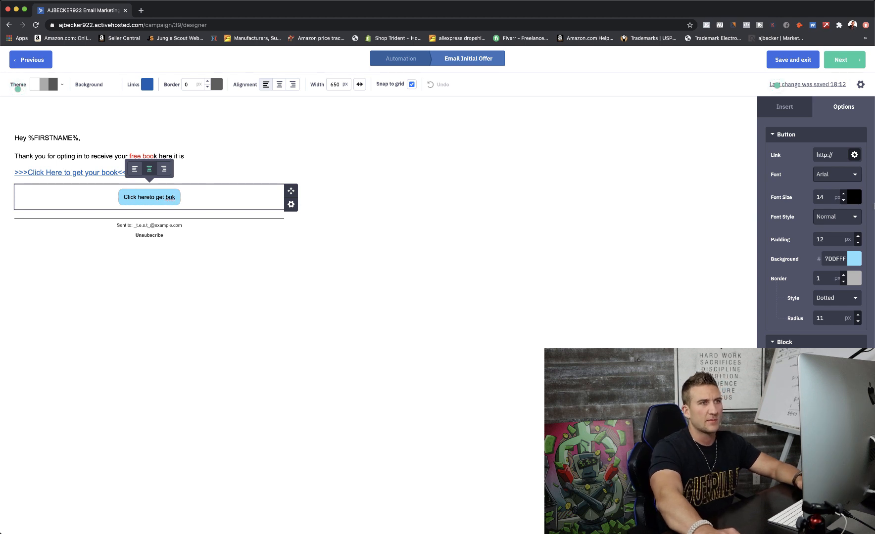
left_click(835, 156)
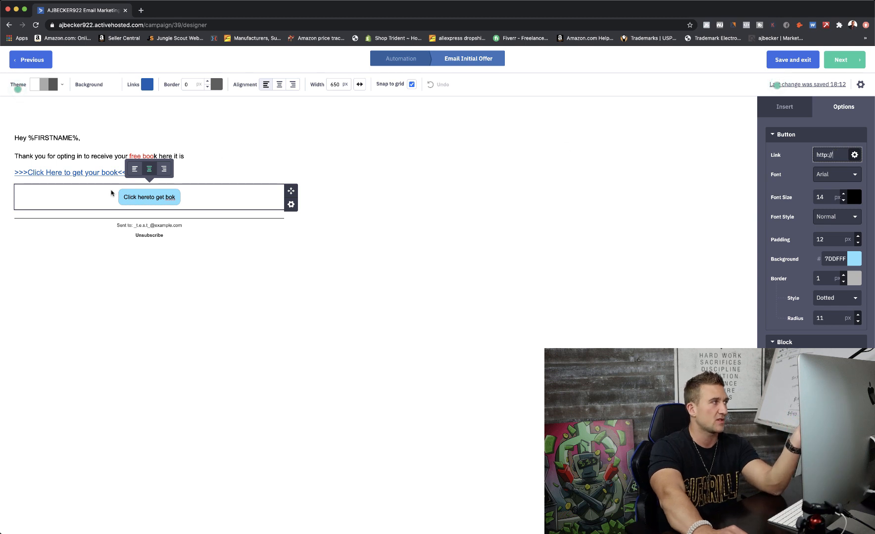
left_click(175, 166)
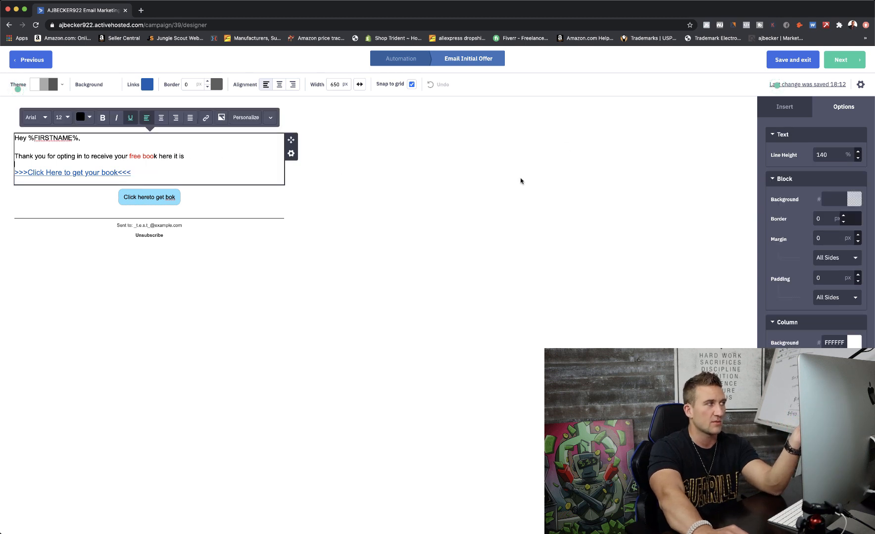
left_click(83, 171)
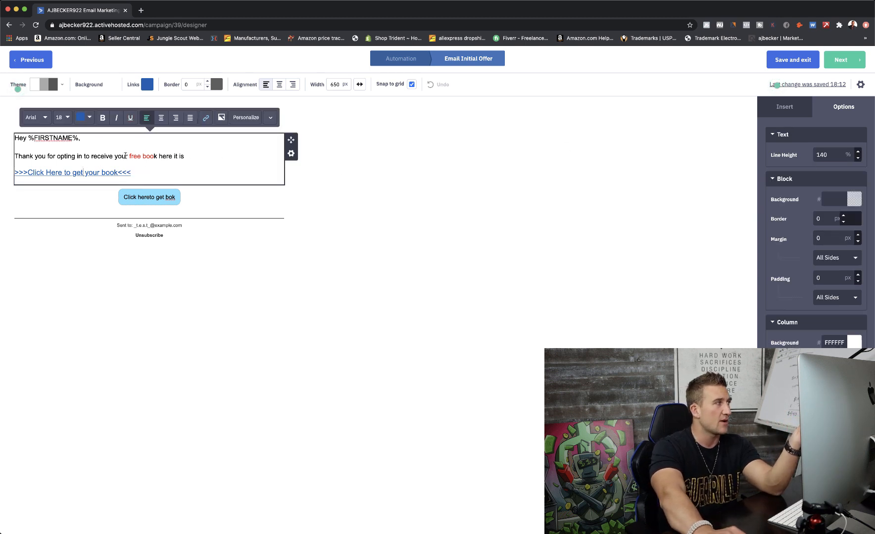
left_click(166, 197)
left_click(833, 155)
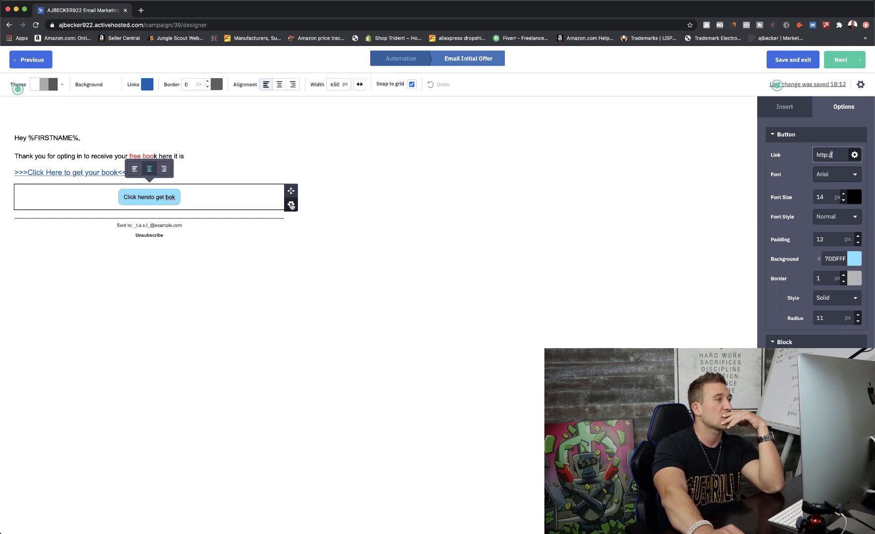
left_click(461, 196)
Correct the button's label to "Click here to get book" and leave the button.
left_click(173, 196)
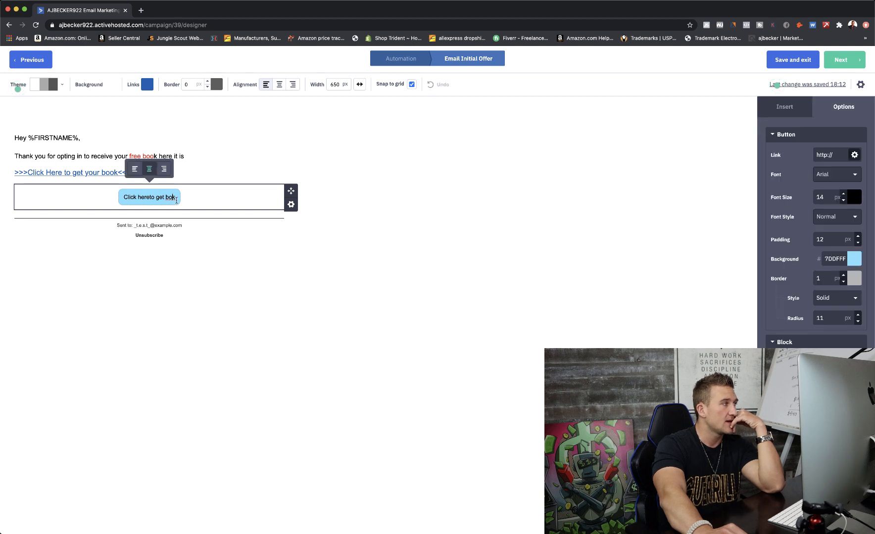
type("o")
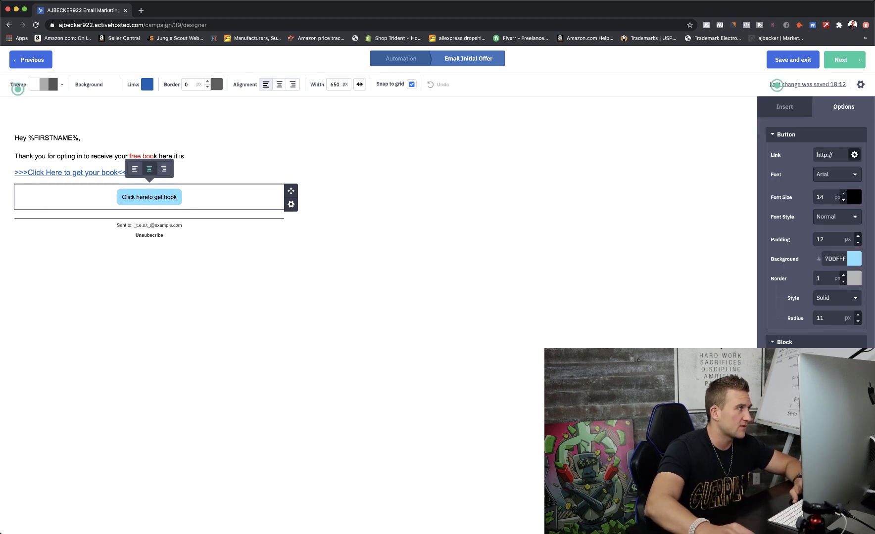
left_click(386, 181)
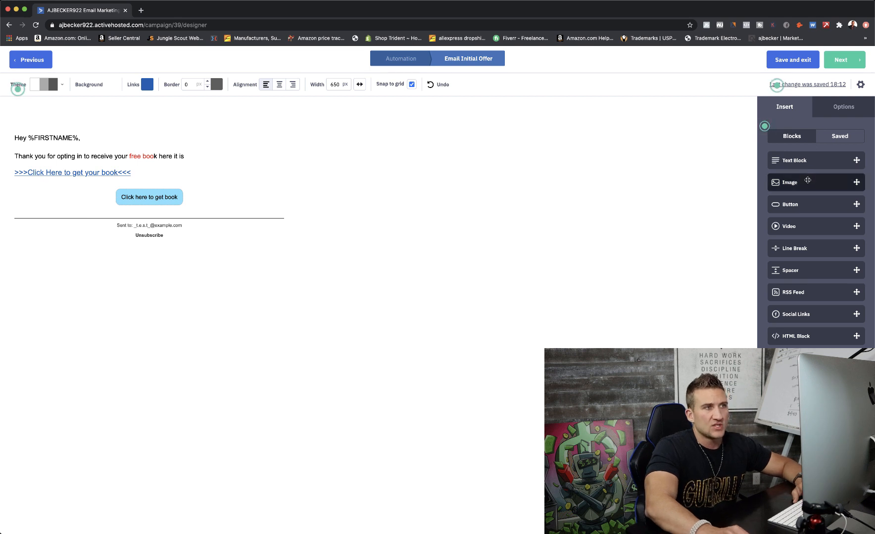
Insert an image block beneath the button and fill it with the photo of the mansion and sports cars.
left_click_drag(808, 182, 143, 210)
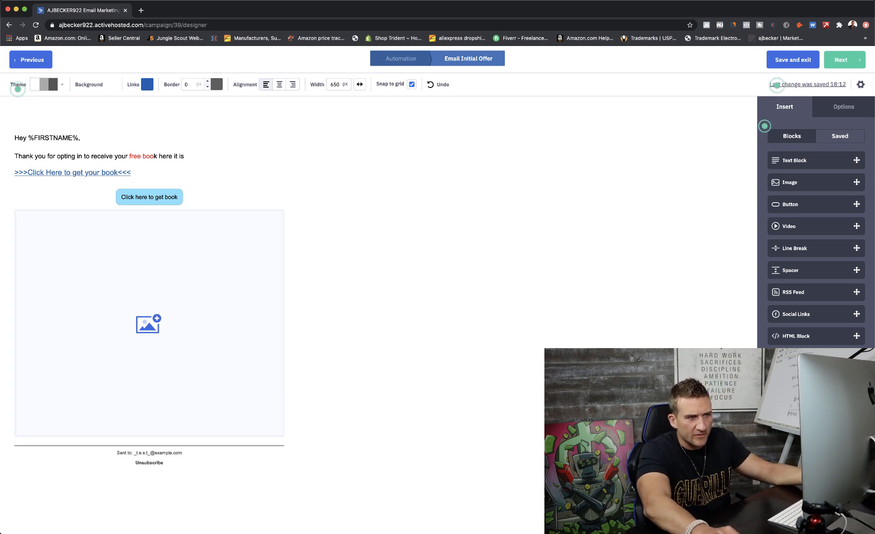
left_click_drag(294, 355, 168, 323)
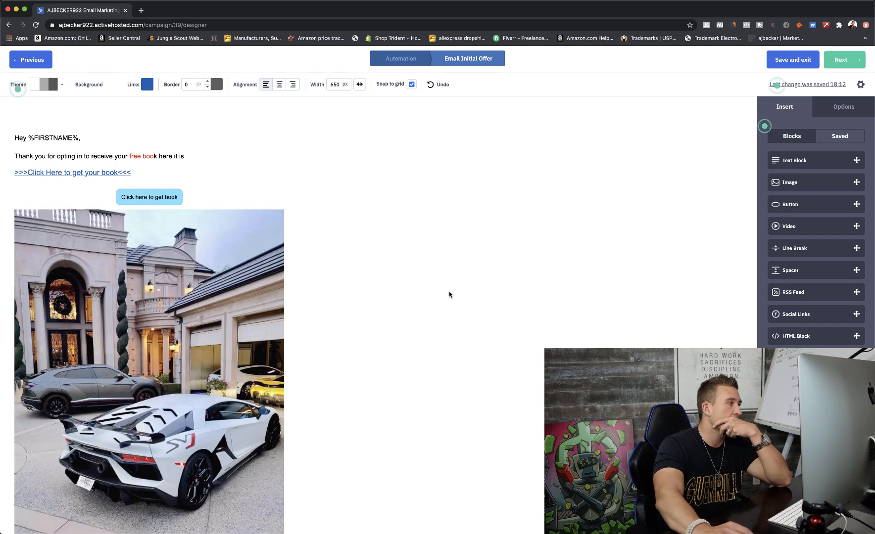
Insert a text block beneath the photo and enter "so I see your interested..." after one blank line.
scroll(450, 295, "down", 3)
scroll(454, 294, "down", 2)
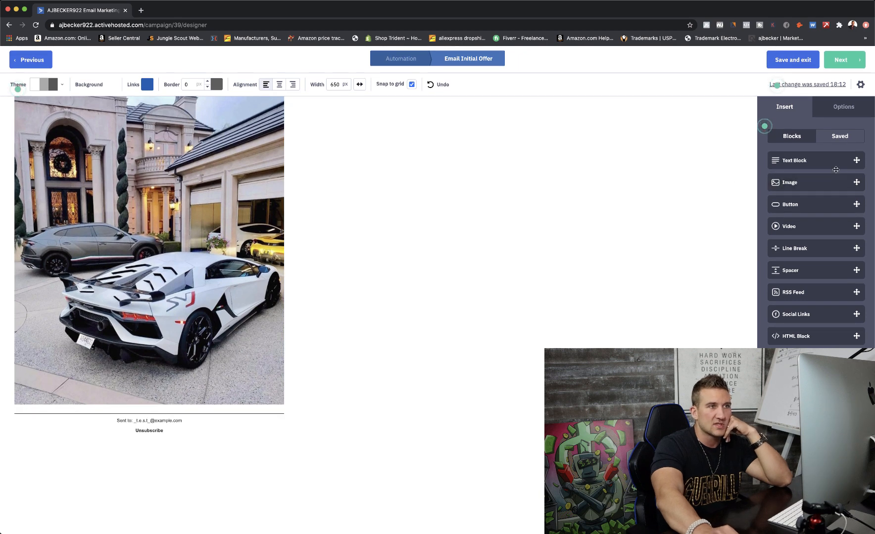
mouse_move(811, 161)
left_mouse_down()
mouse_move(32, 360)
mouse_move(109, 445)
mouse_move(119, 430)
mouse_move(345, 341)
mouse_move(668, 246)
left_mouse_up()
left_click_drag(811, 161, 139, 409)
left_click(163, 418)
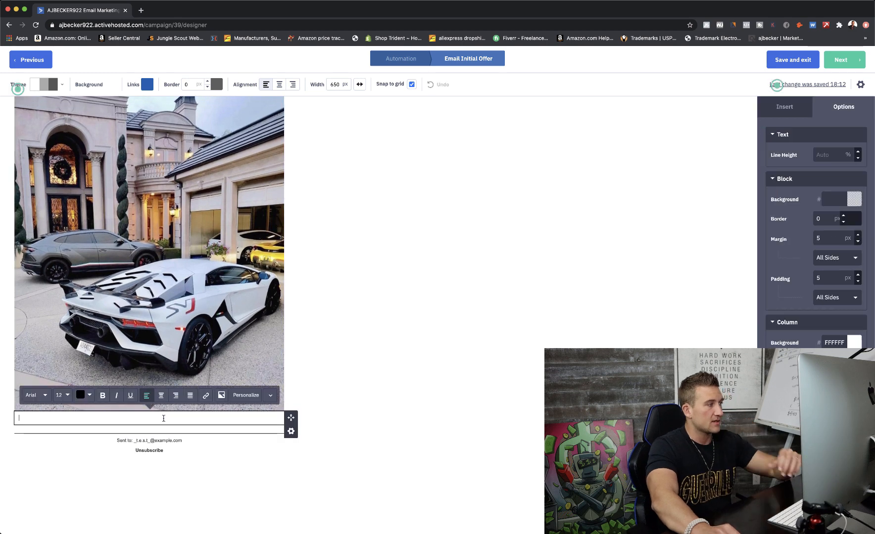
key("Return")
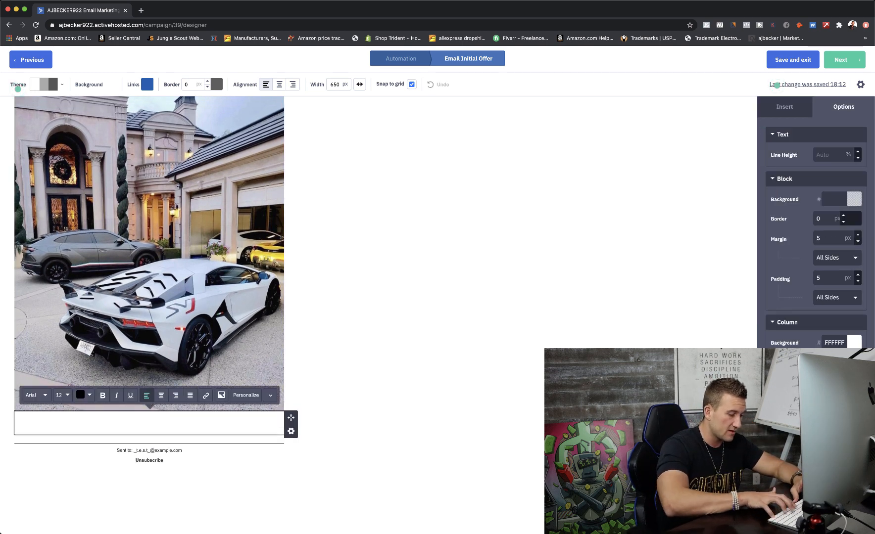
type("so I se")
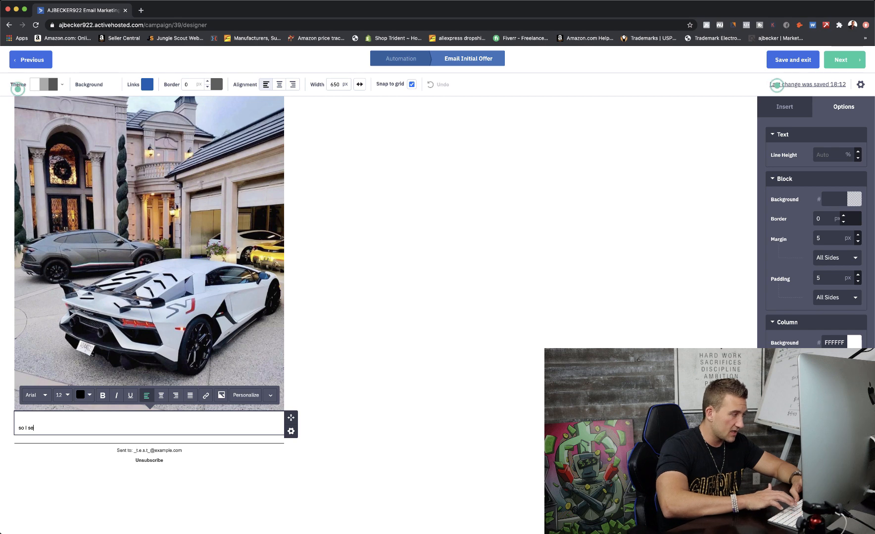
type("e your interested...")
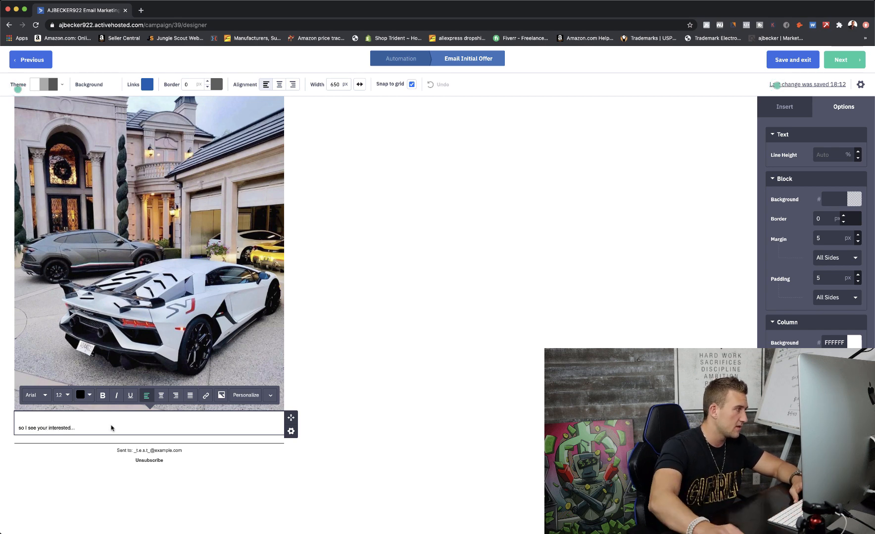
Increase the font size of the "so I see your interested..." line and leave the text block.
left_click_drag(109, 428, 19, 428)
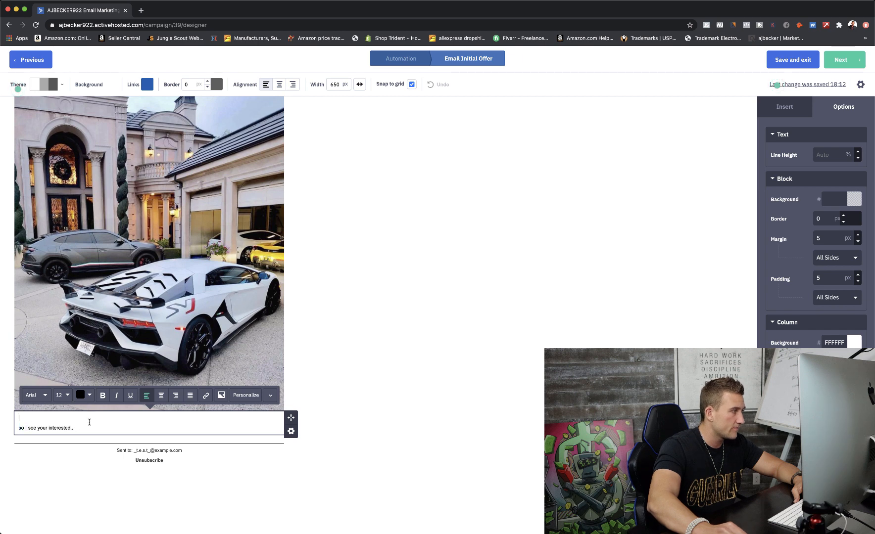
left_click_drag(82, 428, 25, 430)
left_click(62, 395)
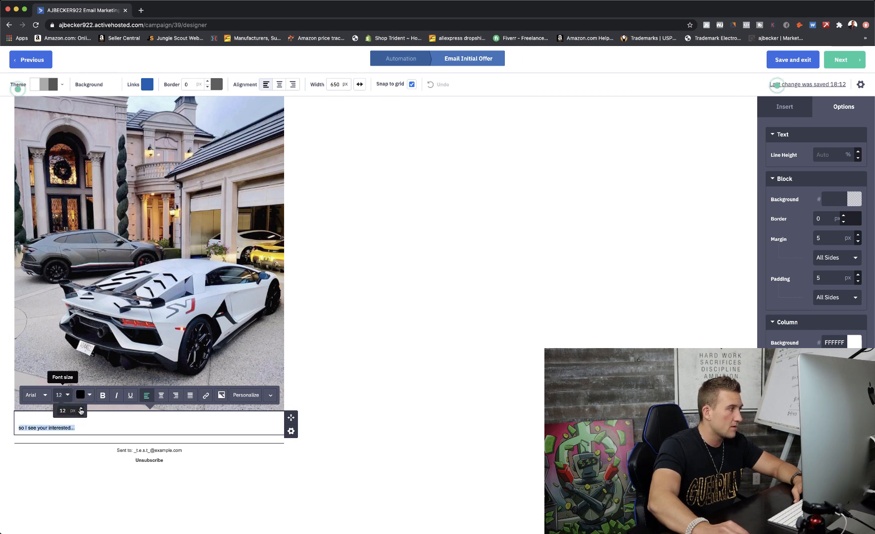
left_click(69, 411)
left_click(457, 365)
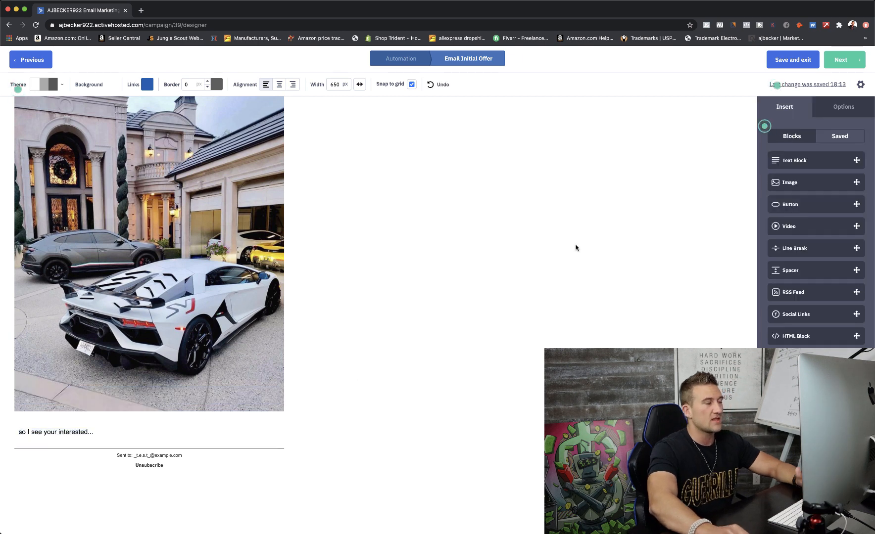
Continue to the campaign summary, set the preheader text to "I see your interested in maling 1 million doollars", and close the email settings.
scroll(589, 263, "up", 5)
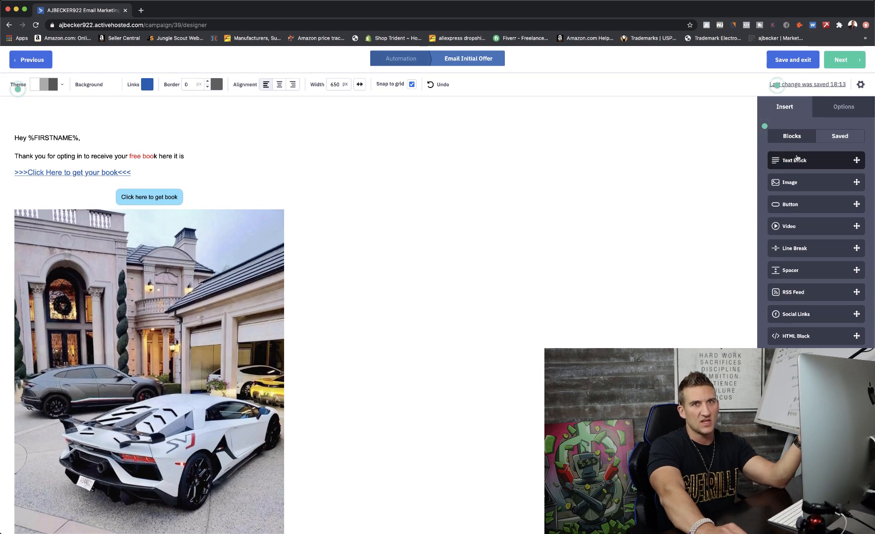
left_click(838, 61)
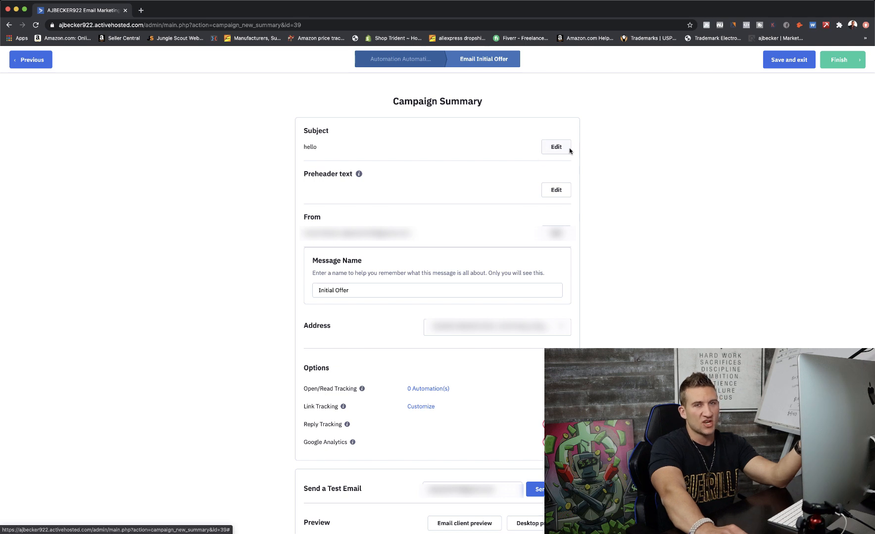
left_click(556, 190)
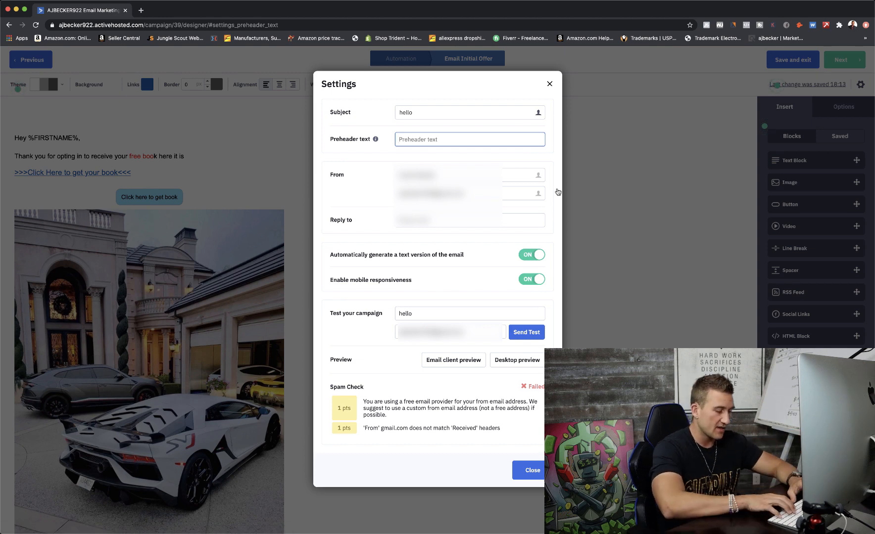
type("I see you")
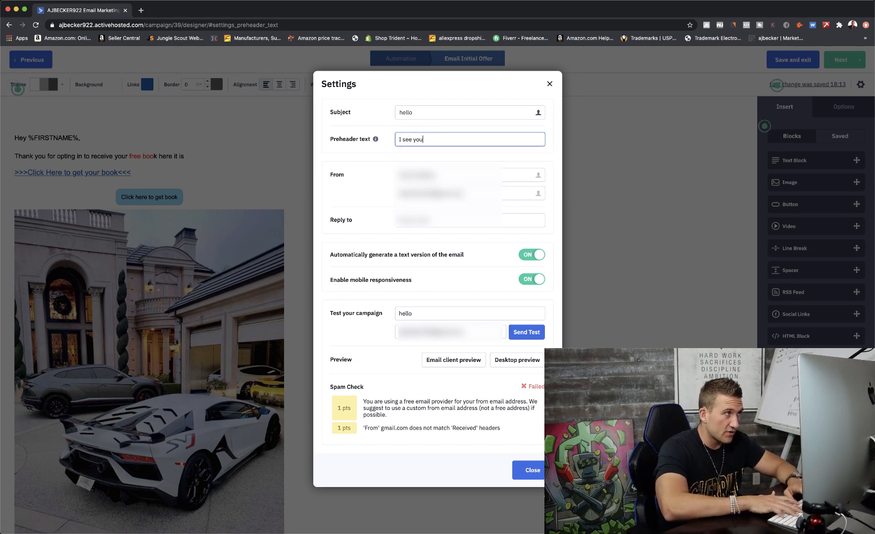
type("r interested in maling 1 million doollars")
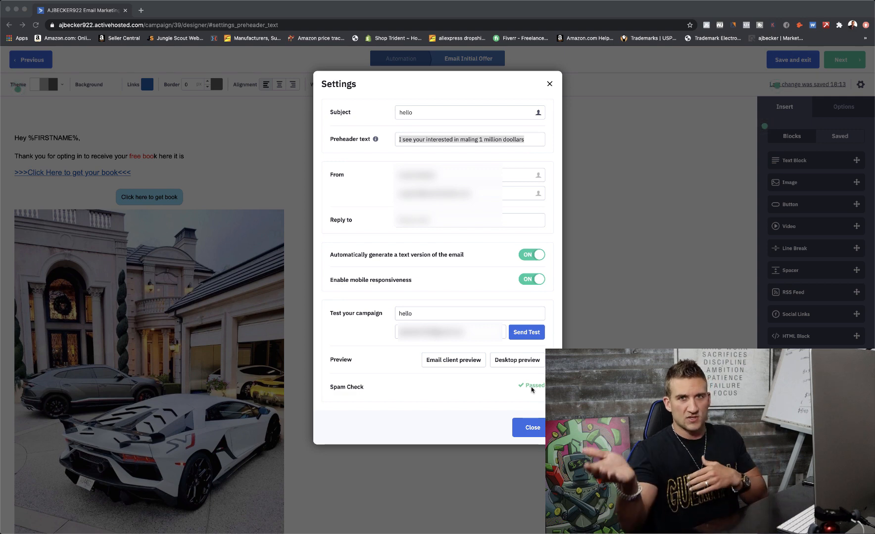
left_click(531, 430)
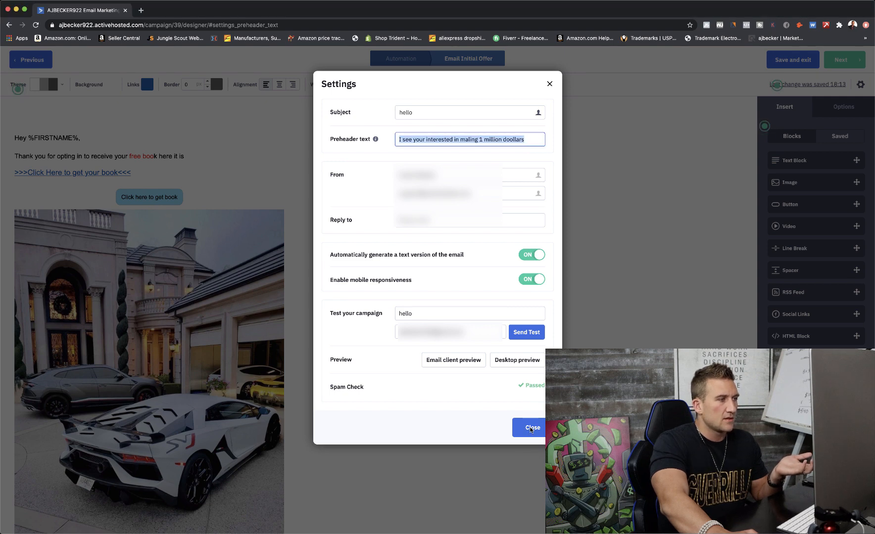
left_click(530, 429)
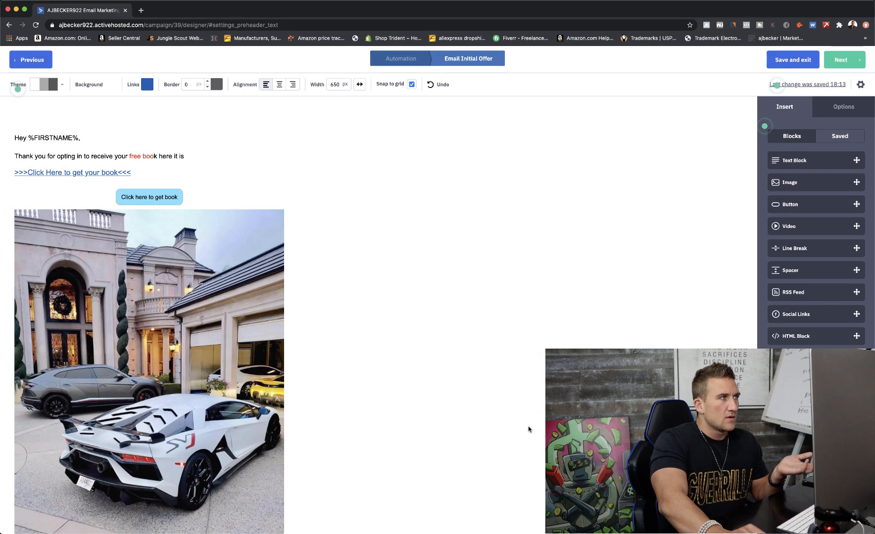
Continue to the campaign summary, review the "Initial Offer" email's details, and finish the email to return to the automation.
left_click(850, 65)
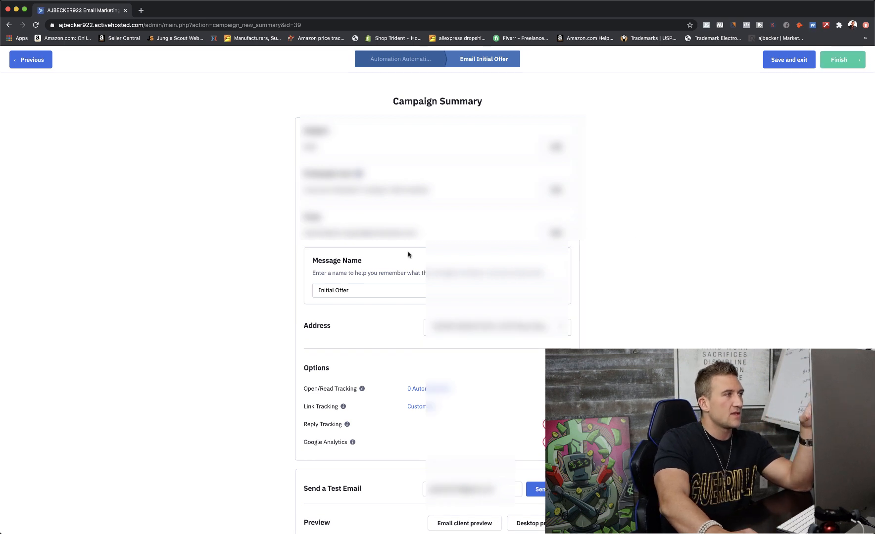
scroll(423, 260, "down", 3)
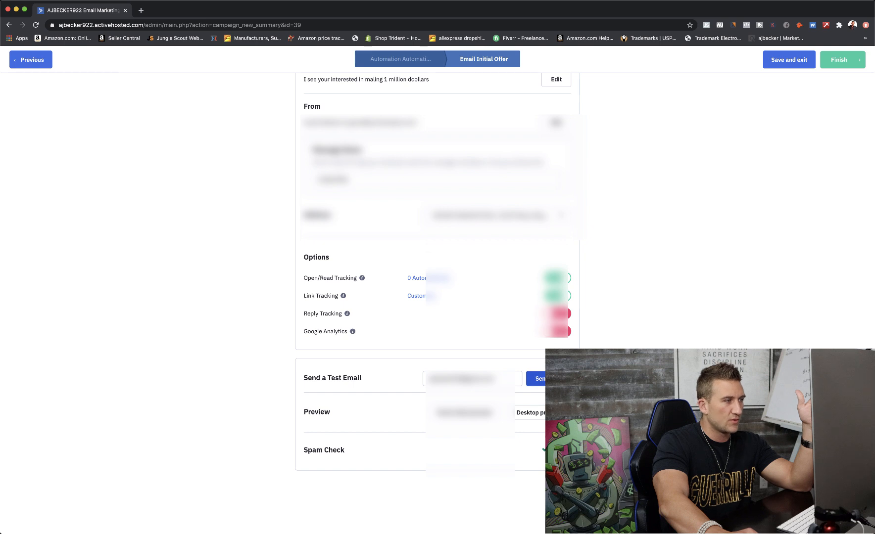
scroll(437, 297, "up", 3)
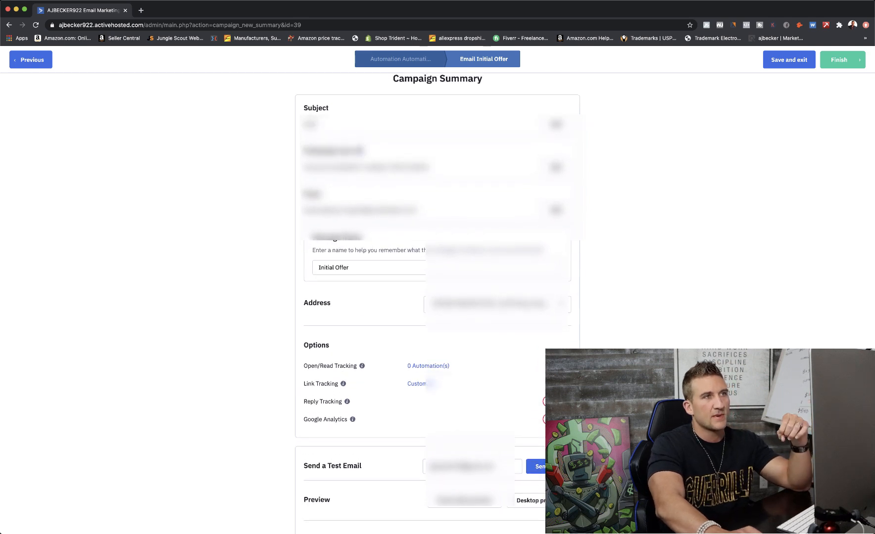
left_click(830, 63)
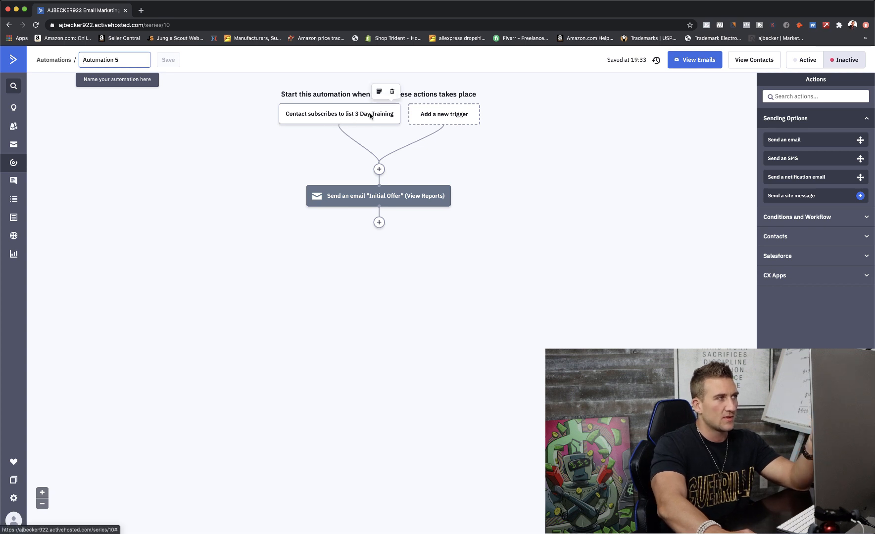
mouse_move(341, 203)
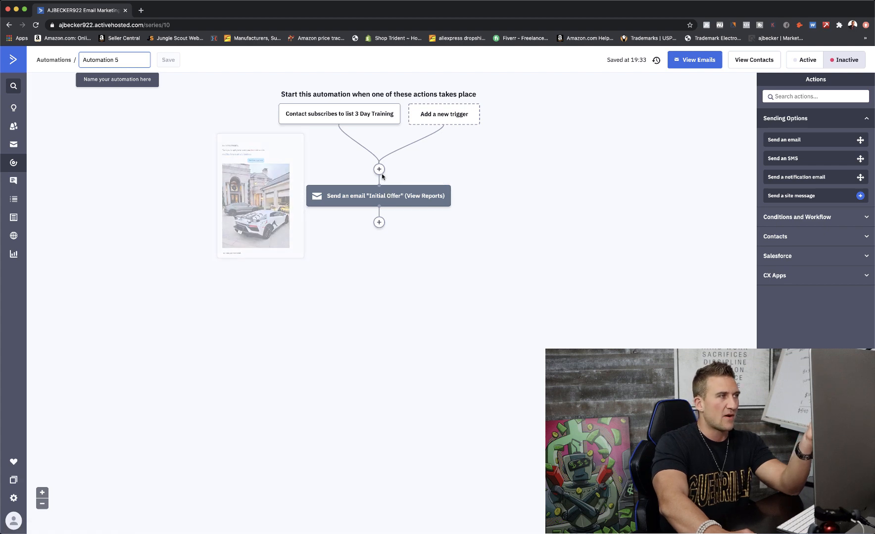
Add a wait of 1 hour between the 3 Day Training subscription trigger and the "Initial Offer" email.
left_click(378, 169)
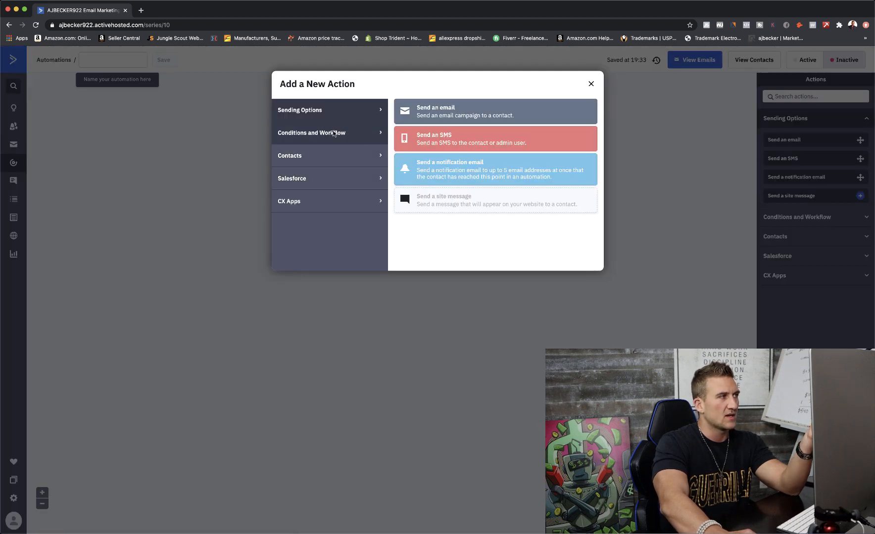
left_click(334, 131)
left_click(420, 116)
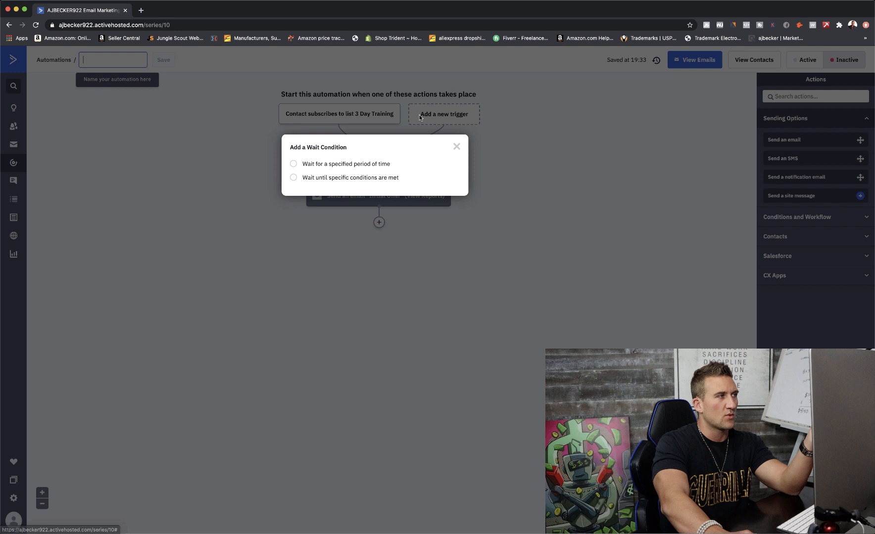
left_click(314, 165)
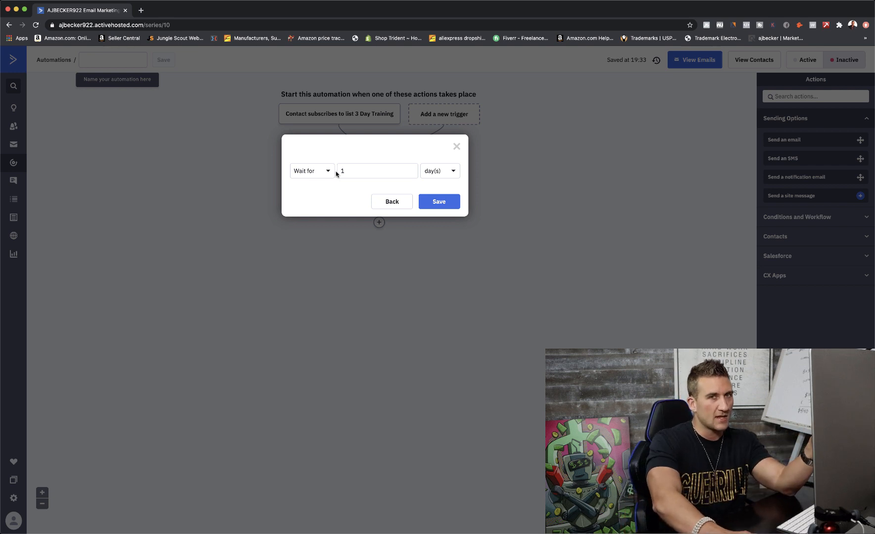
double_click(371, 172)
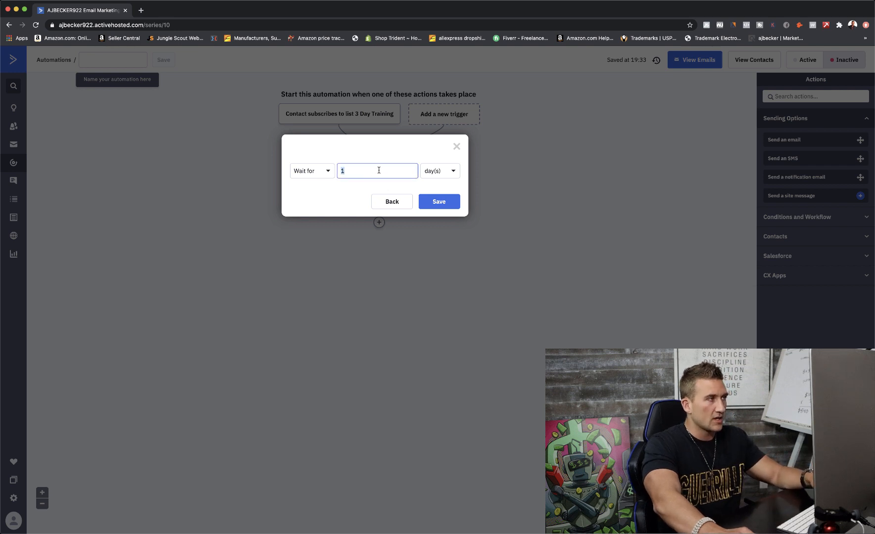
left_click(454, 173)
left_click(439, 202)
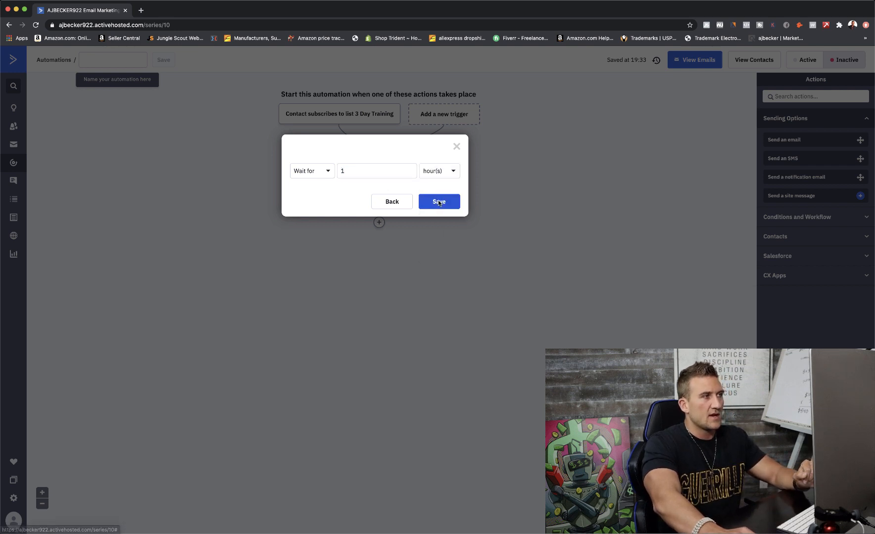
left_click(439, 202)
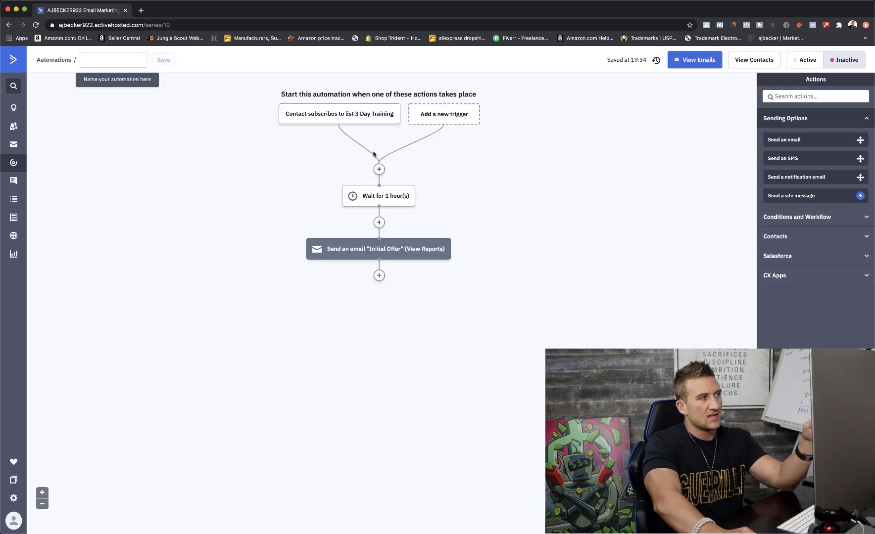
Add a wait of 1 day after the "Initial Offer" email.
mouse_move(370, 201)
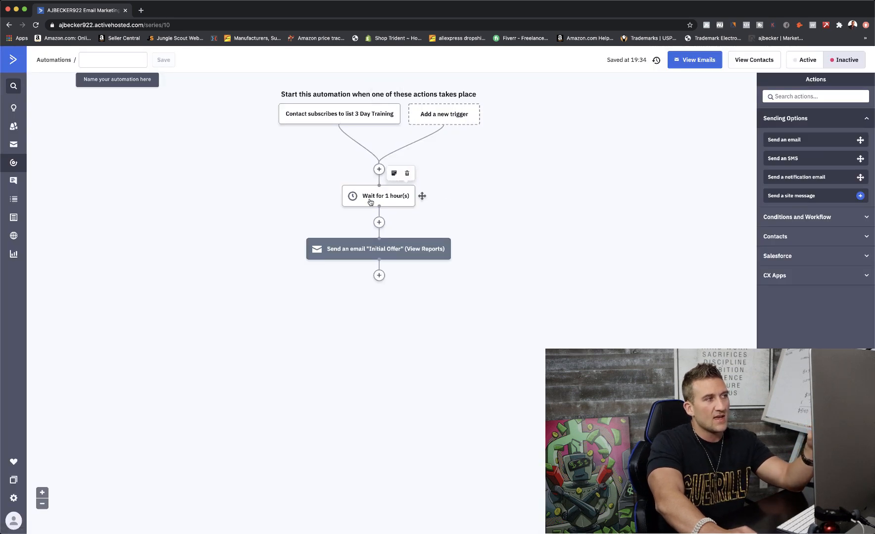
mouse_move(372, 255)
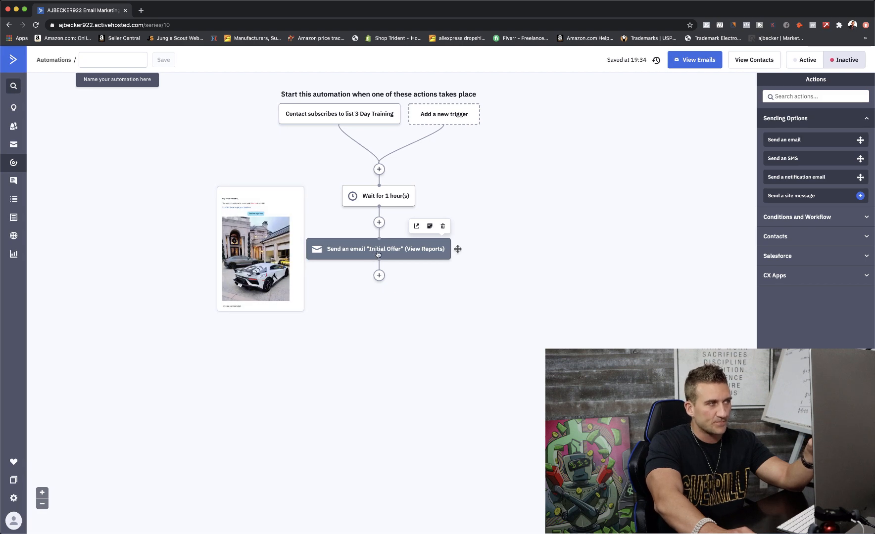
left_click(378, 275)
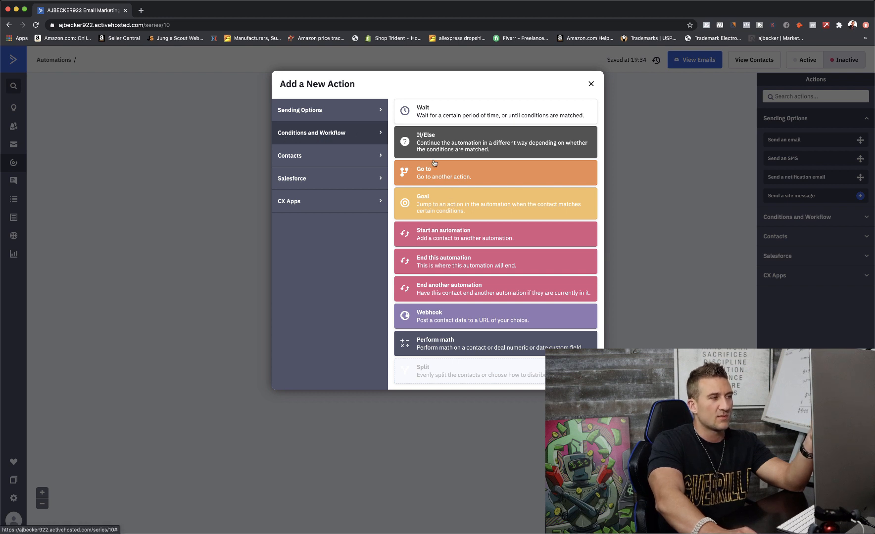
left_click(418, 112)
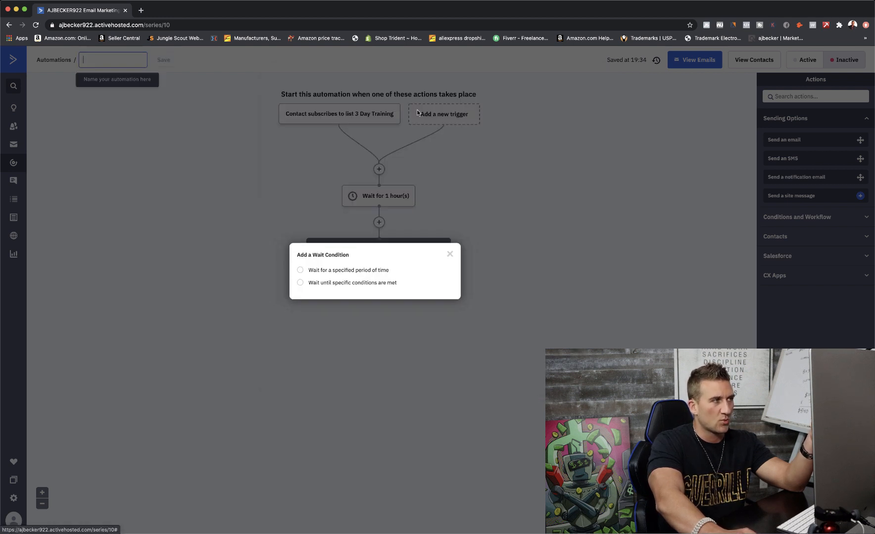
left_click(293, 271)
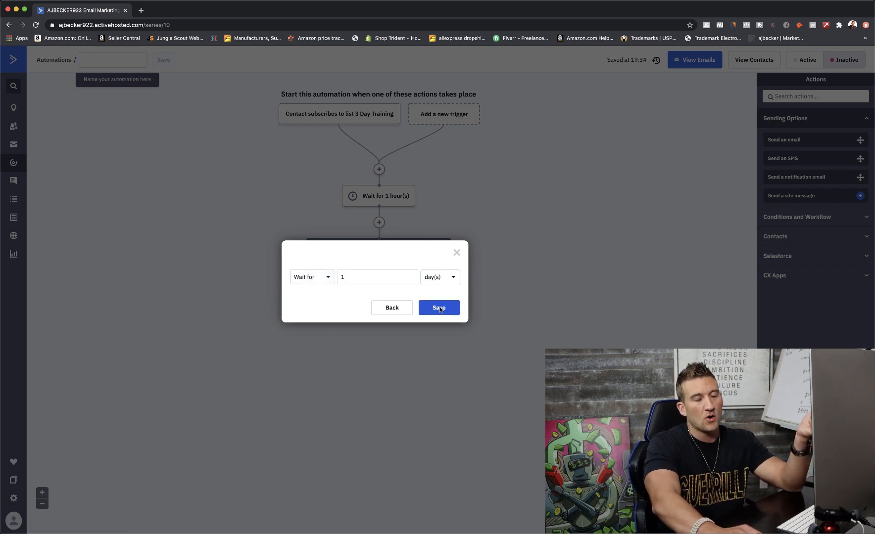
left_click(439, 308)
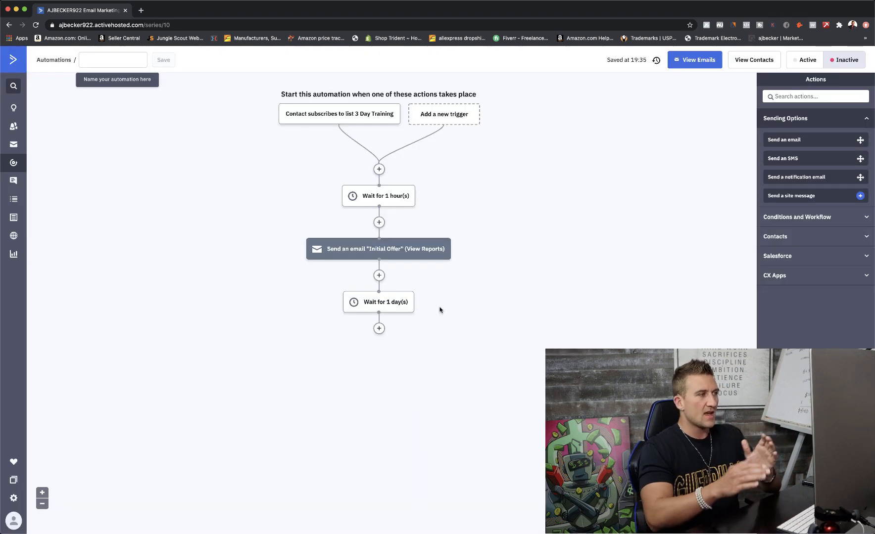
Add a second send-email action with the "Initial Offer" email after the 1-day wait.
left_click(378, 329)
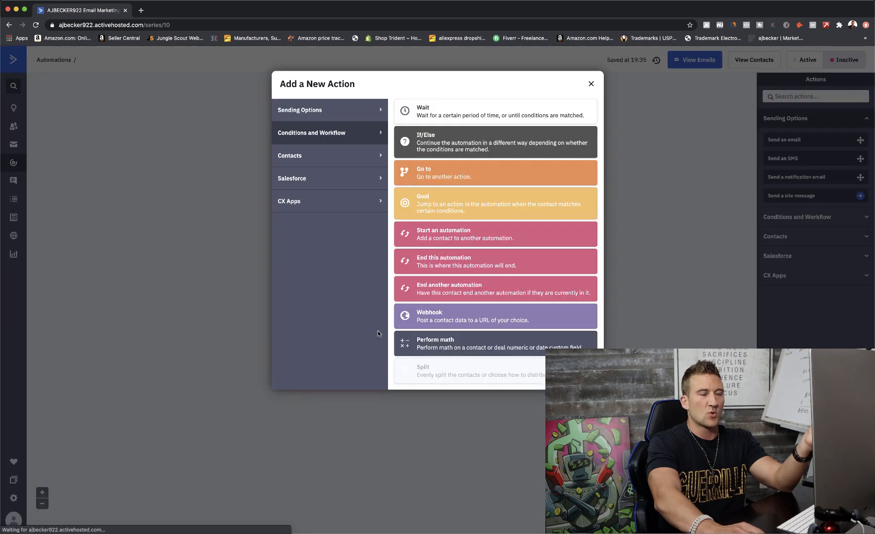
left_click(302, 106)
left_click(446, 106)
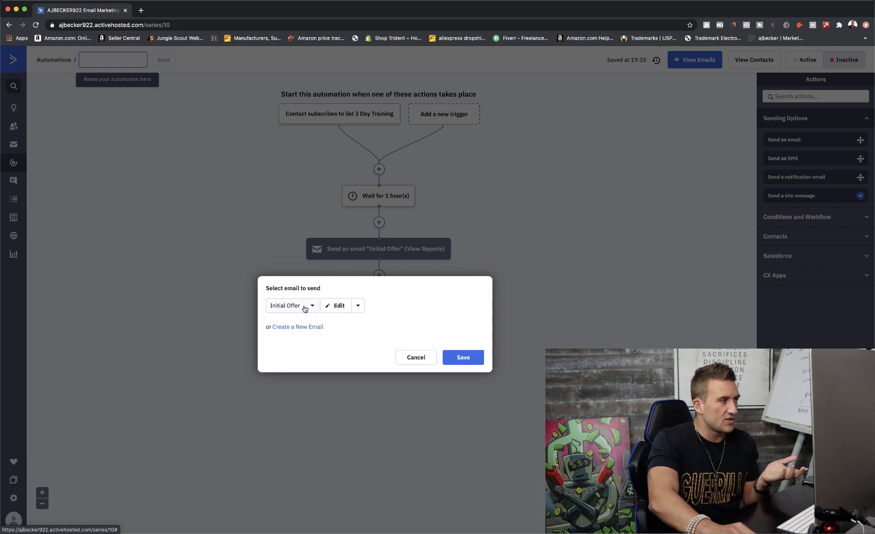
left_click(455, 358)
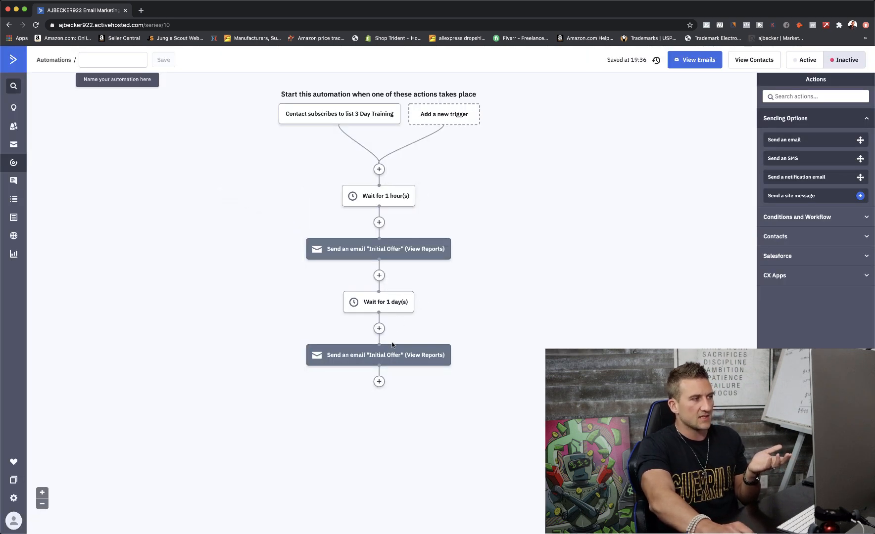
left_click(379, 381)
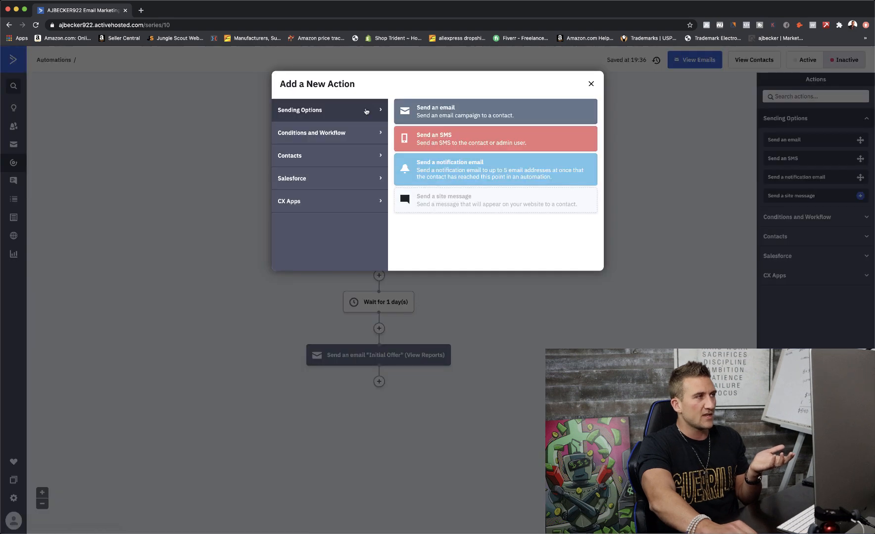
left_click(442, 116)
left_click(417, 412)
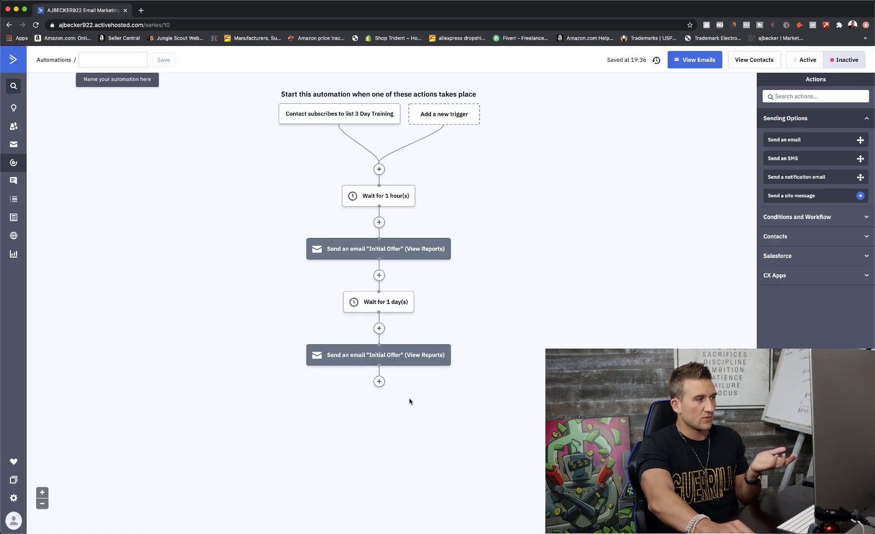
Add another wait of 1 day at the end of the automation, after the second "Initial Offer" email.
left_click(379, 382)
left_click(317, 133)
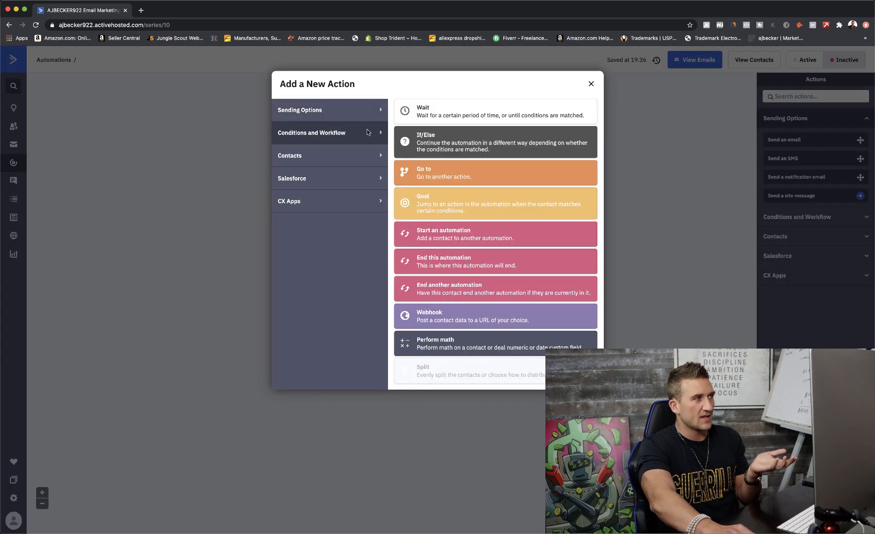
left_click(415, 117)
left_click(341, 377)
left_click(432, 414)
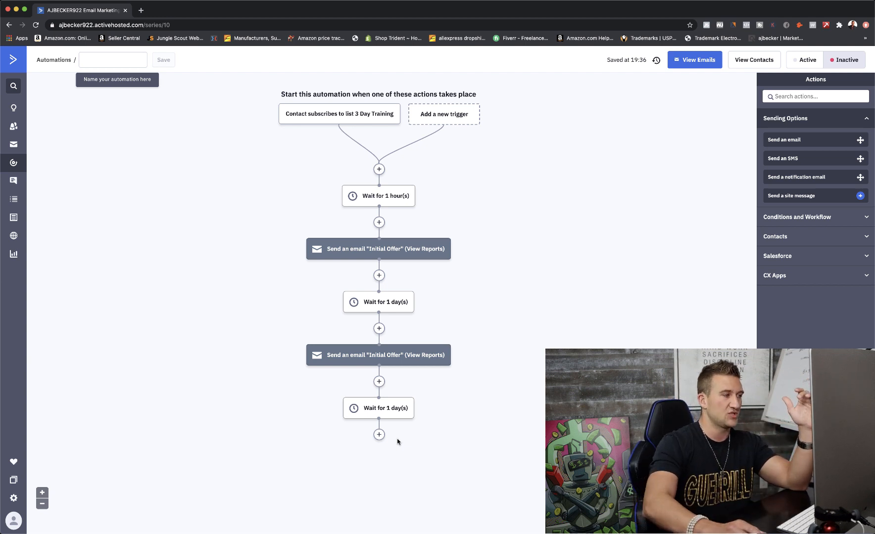
left_click(379, 434)
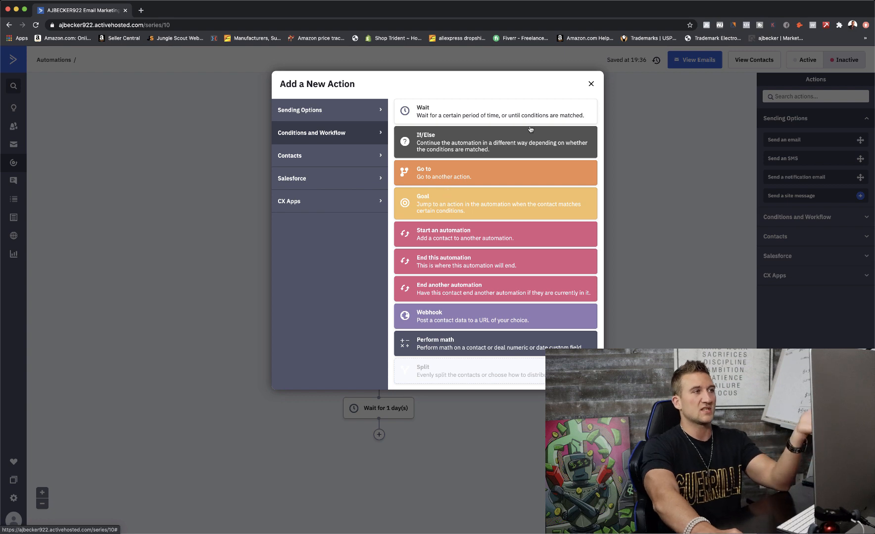
left_click(591, 84)
scroll(506, 310, "down", 1)
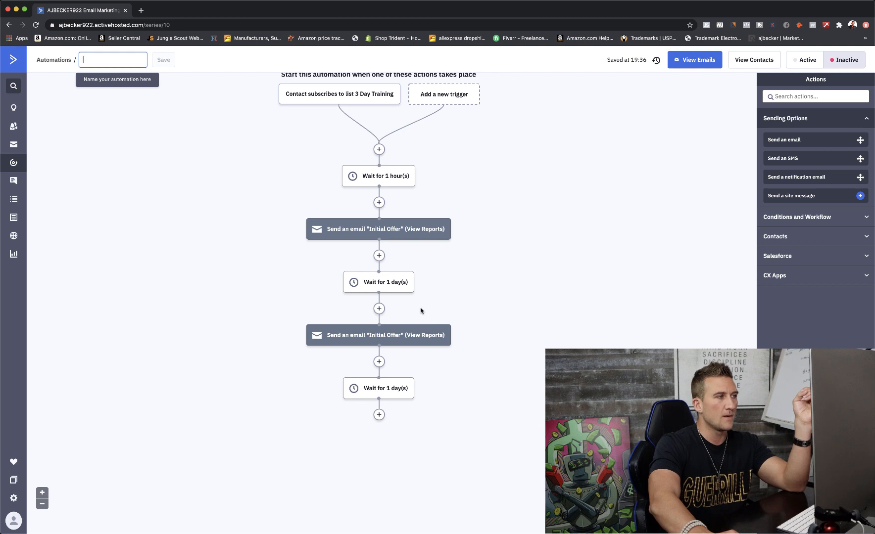
scroll(421, 309, "up", 1)
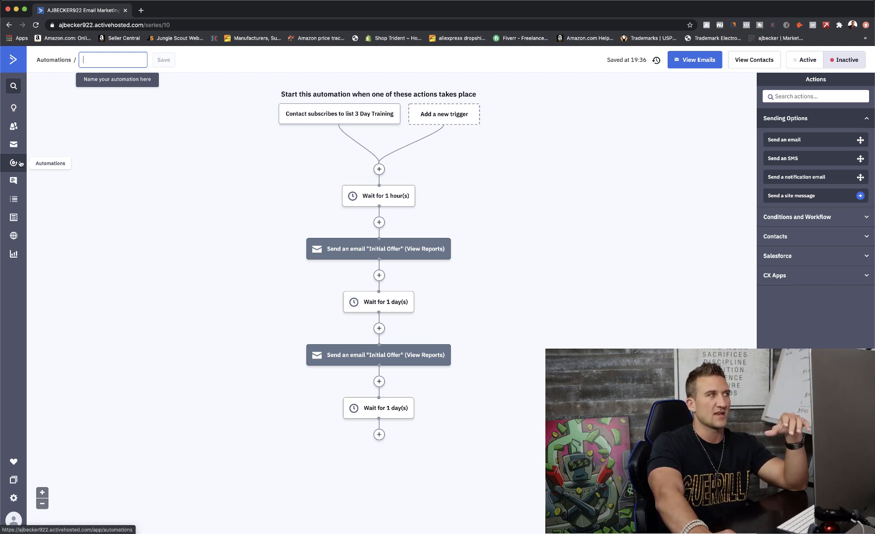
mouse_move(379, 113)
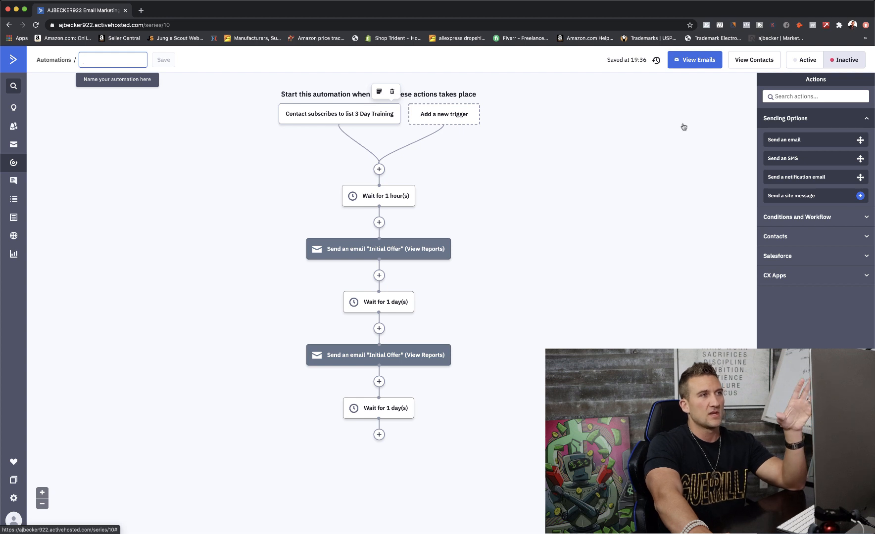